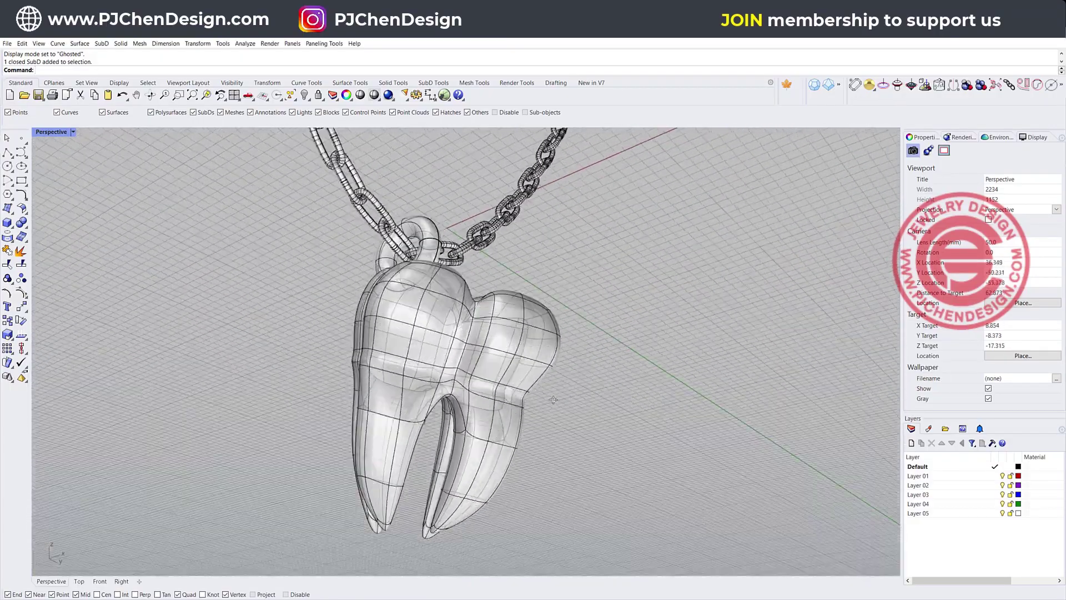
{"action": "scroll", "coordinate": [565, 398], "scroll_direction": "down", "scroll_amount": 5}
{"action": "scroll", "coordinate": [557, 377], "scroll_direction": "up", "scroll_amount": 6}
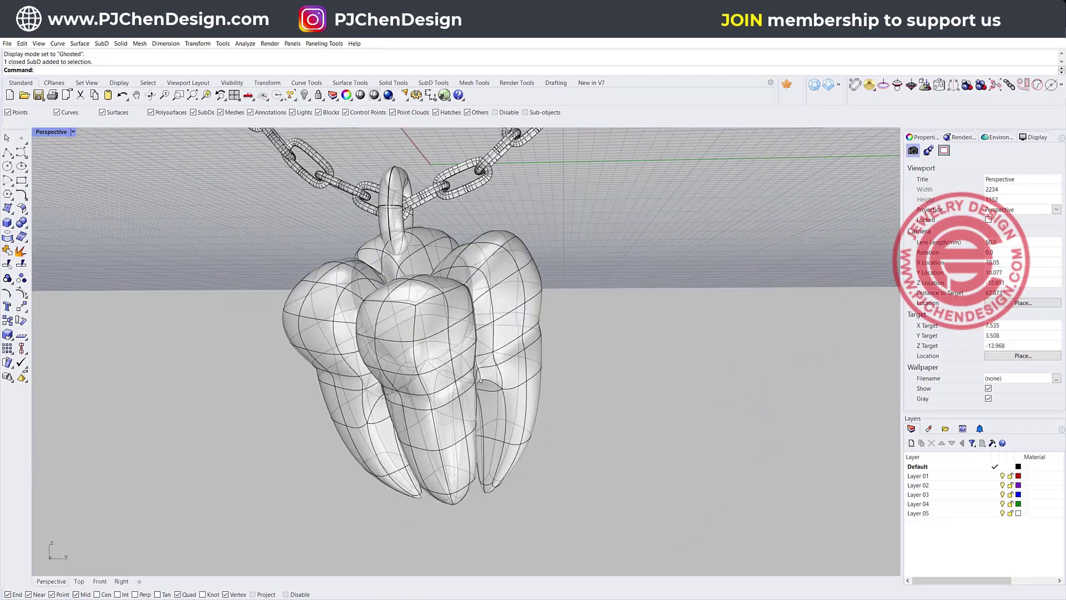
{"action": "right_click_drag", "start_coordinate": [556, 378], "coordinate": [338, 393]}
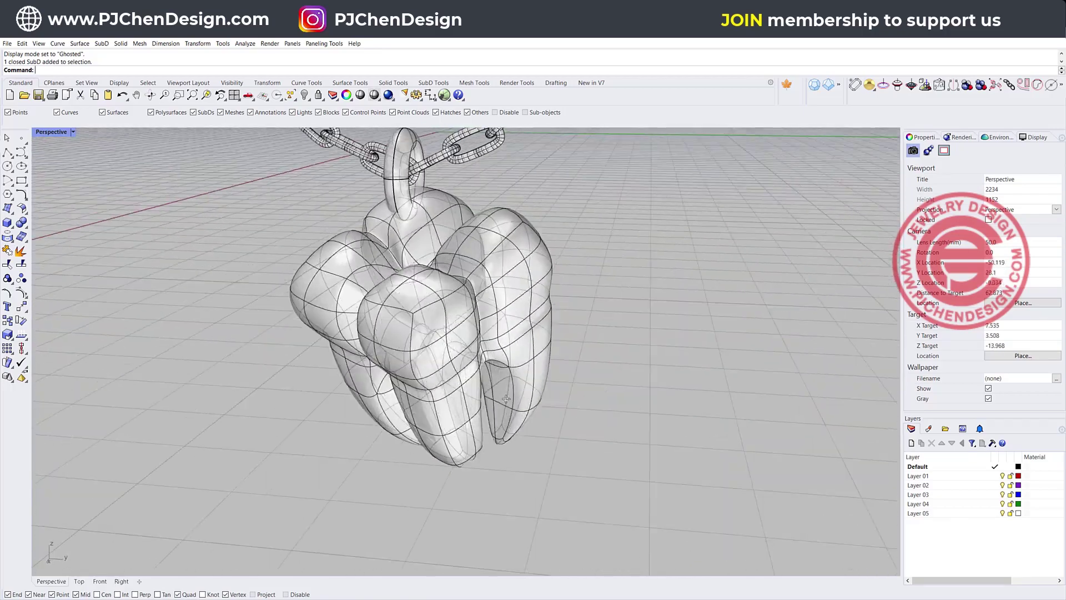
{"action": "right_click_drag", "start_coordinate": [480, 358], "coordinate": [604, 377], "text": "shift"}
{"action": "scroll", "coordinate": [604, 378], "scroll_direction": "down", "scroll_amount": 2}
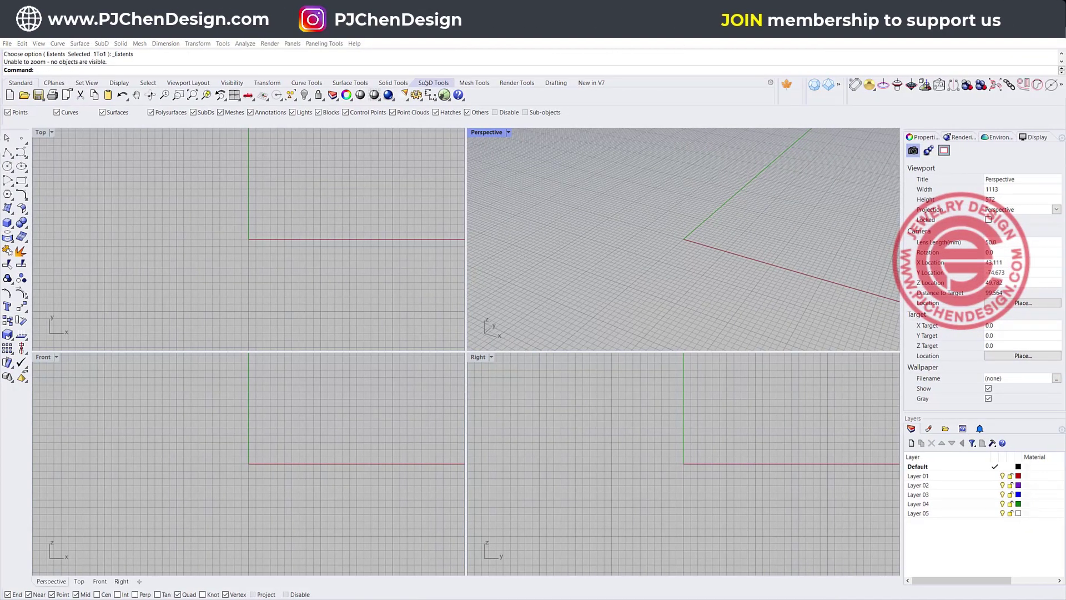
Create a SubD box with X, Y and Z counts of 4, its base centred on the origin and its height extending downward.
{"action": "left_click", "coordinate": [424, 82]}
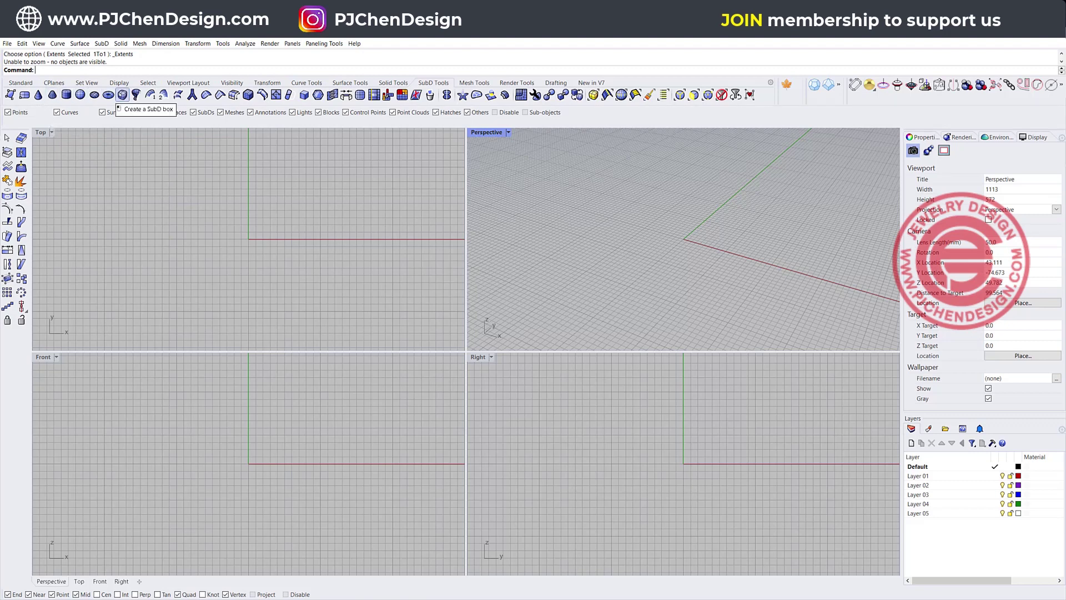
{"action": "left_click", "coordinate": [121, 94]}
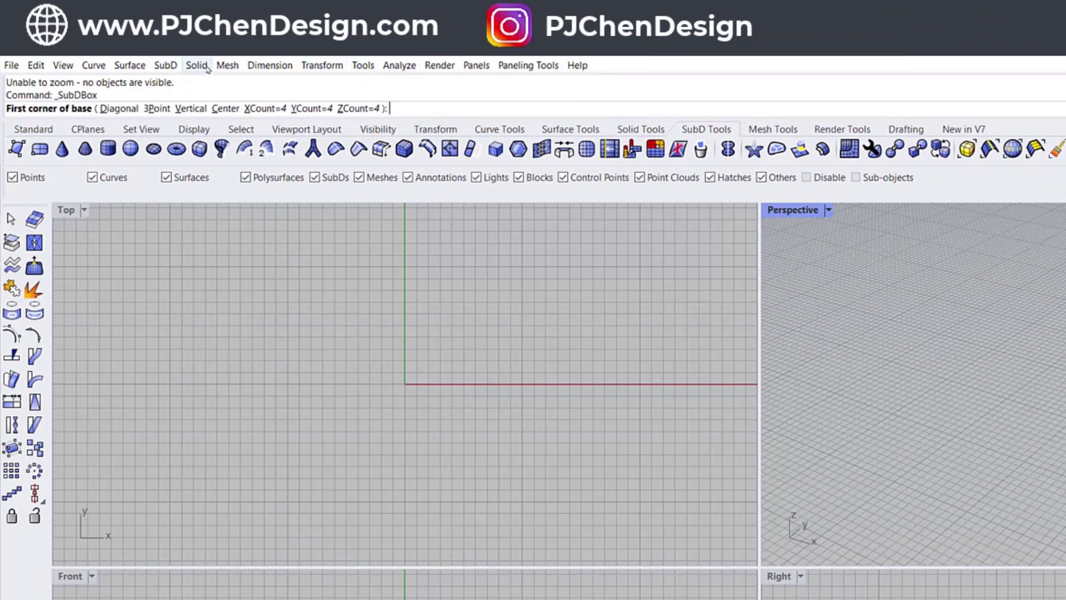
{"action": "left_click", "coordinate": [166, 65]}
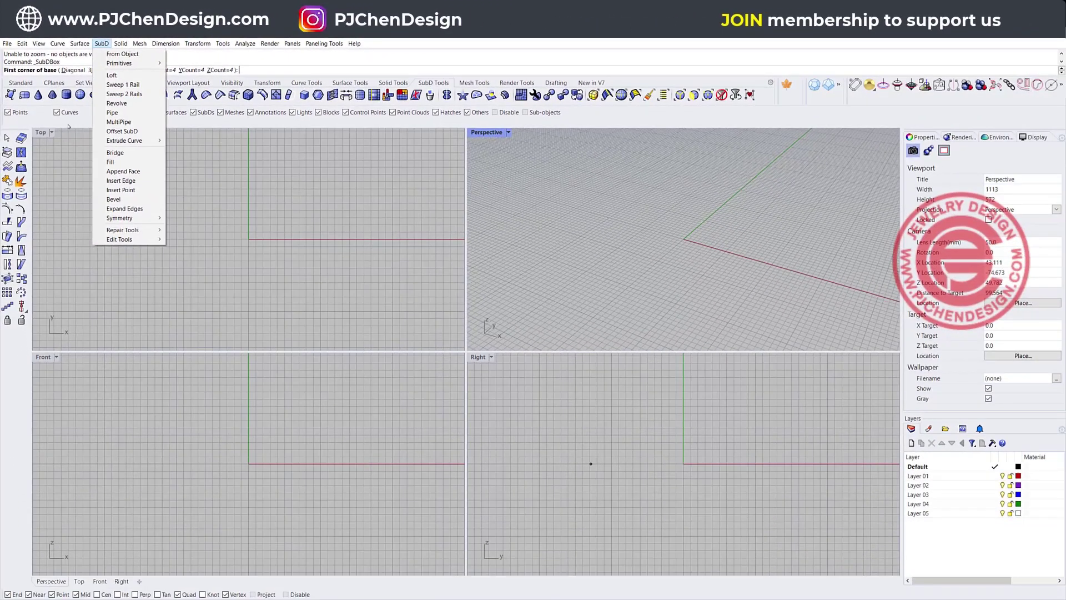
{"action": "left_click", "coordinate": [71, 119]}
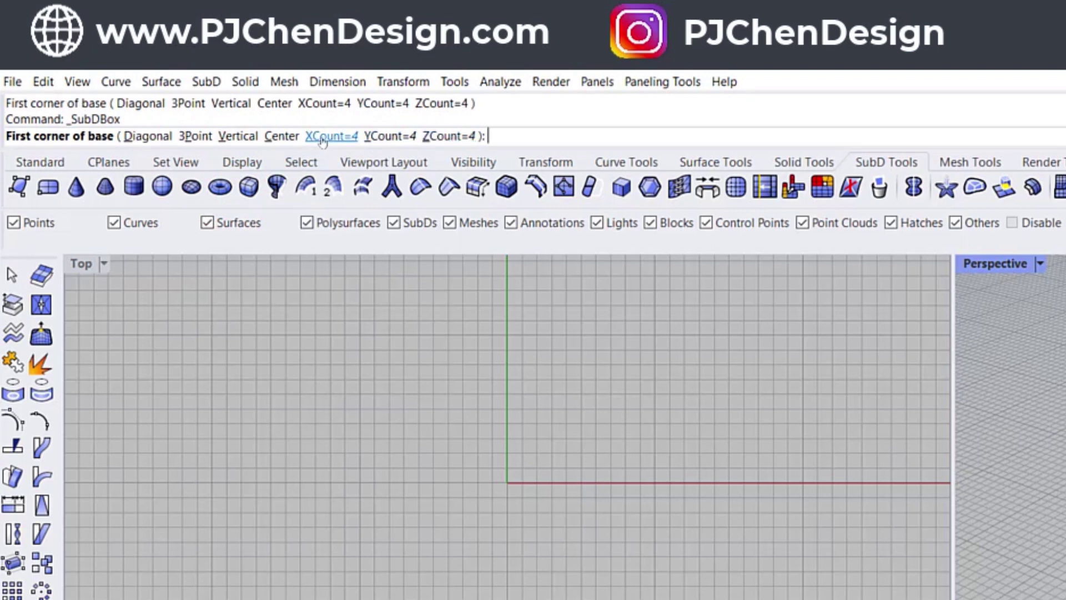
{"action": "left_click", "coordinate": [444, 136]}
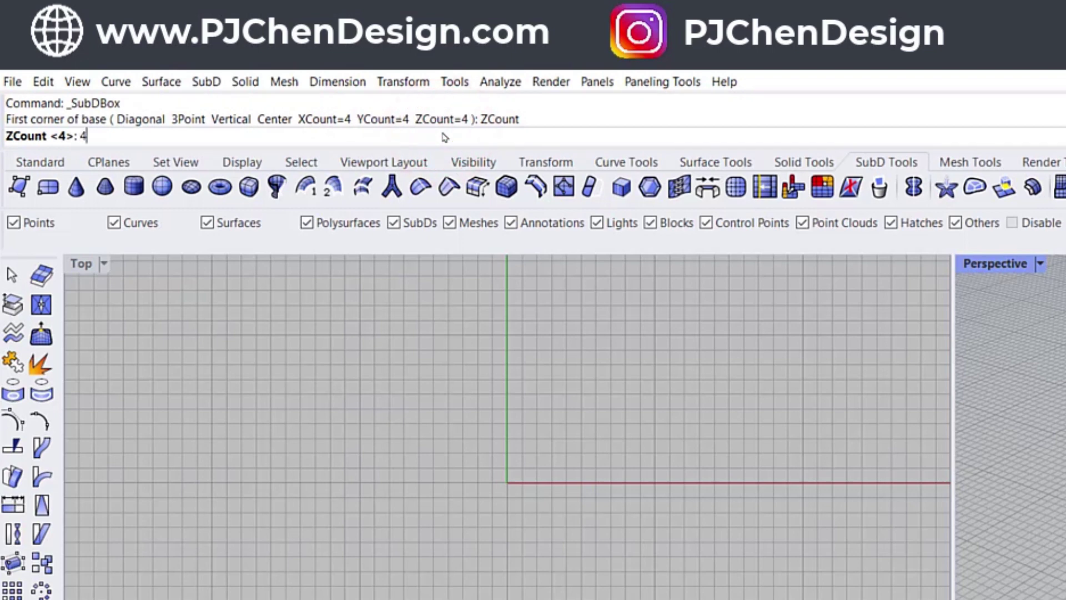
{"action": "key", "text": "Return"}
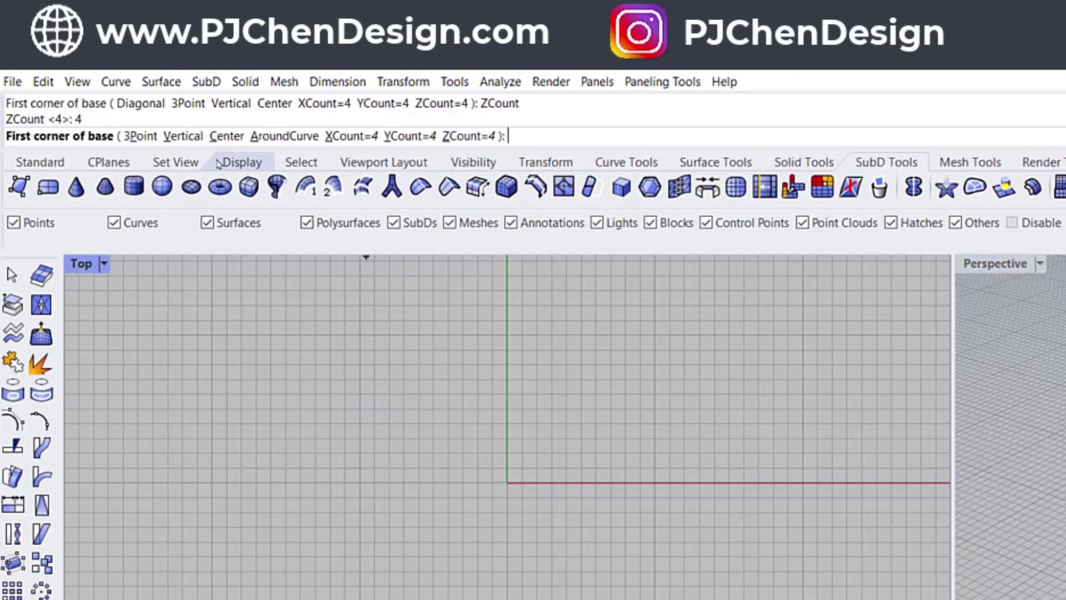
{"action": "left_click", "coordinate": [223, 137]}
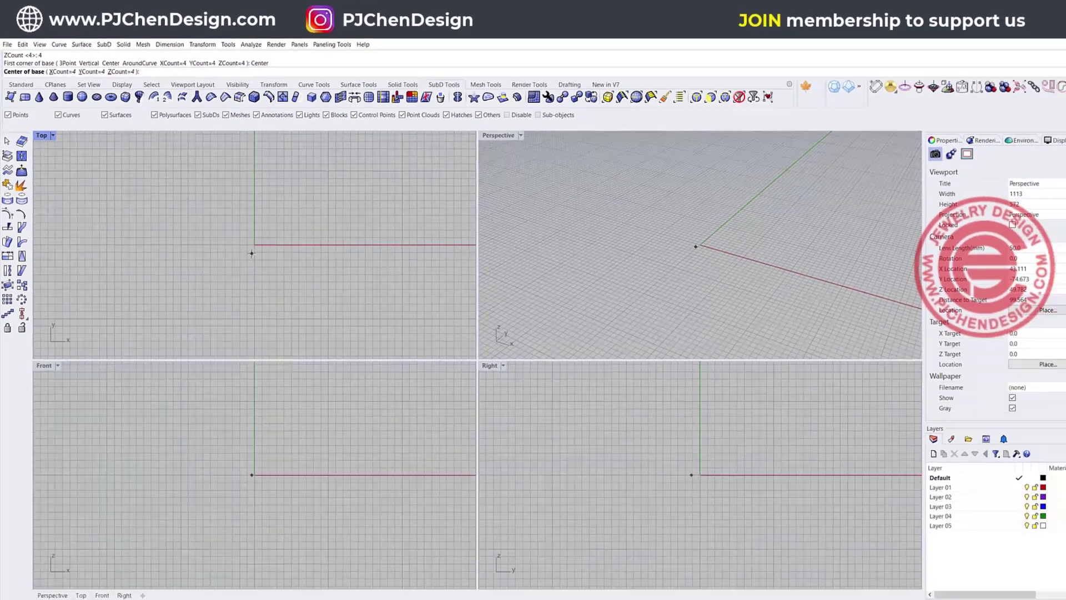
{"action": "left_click", "coordinate": [255, 245]}
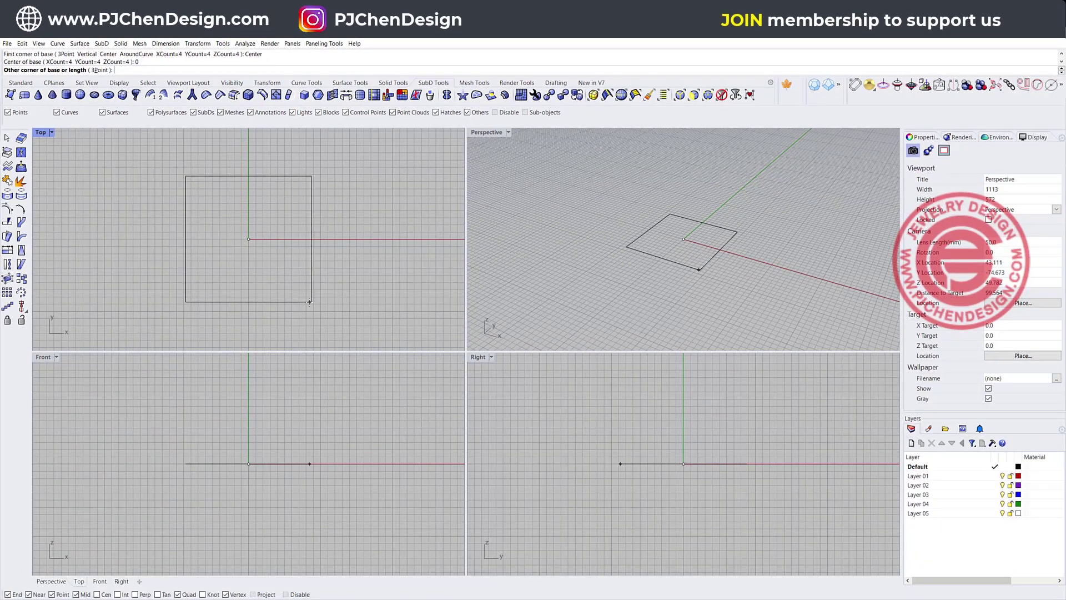
{"action": "left_click", "coordinate": [309, 302]}
{"action": "scroll", "coordinate": [265, 464], "scroll_direction": "down", "scroll_amount": 2}
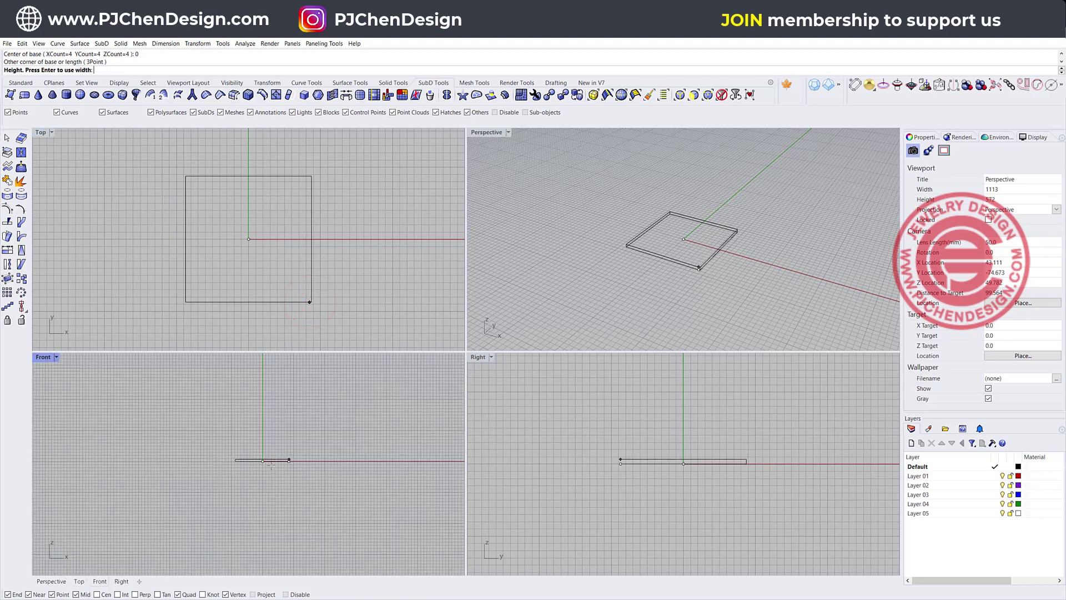
{"action": "right_click_drag", "start_coordinate": [265, 464], "coordinate": [269, 438]}
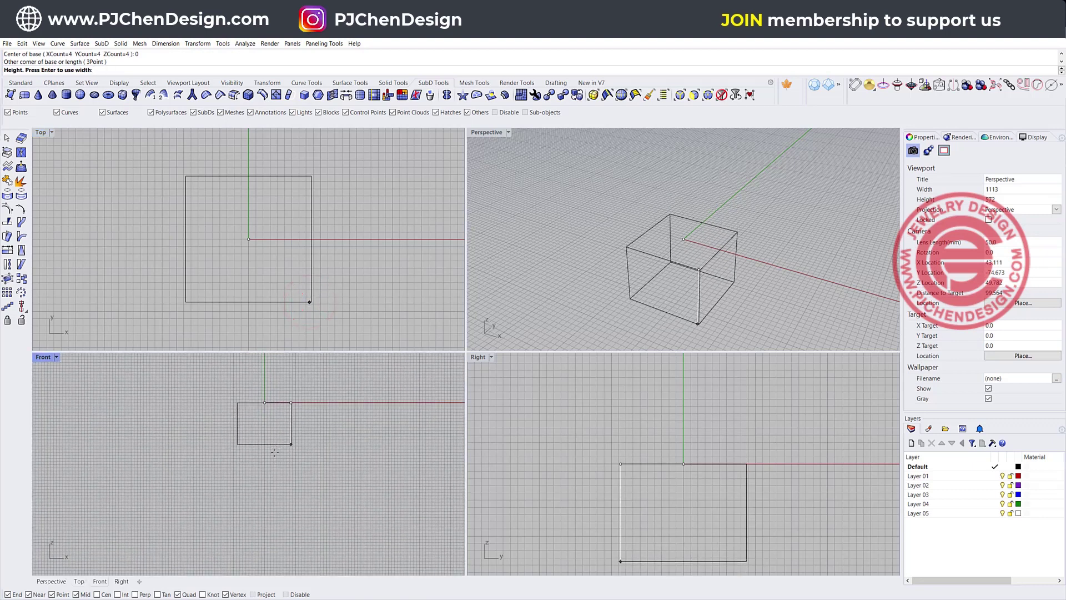
{"action": "left_click", "coordinate": [274, 455]}
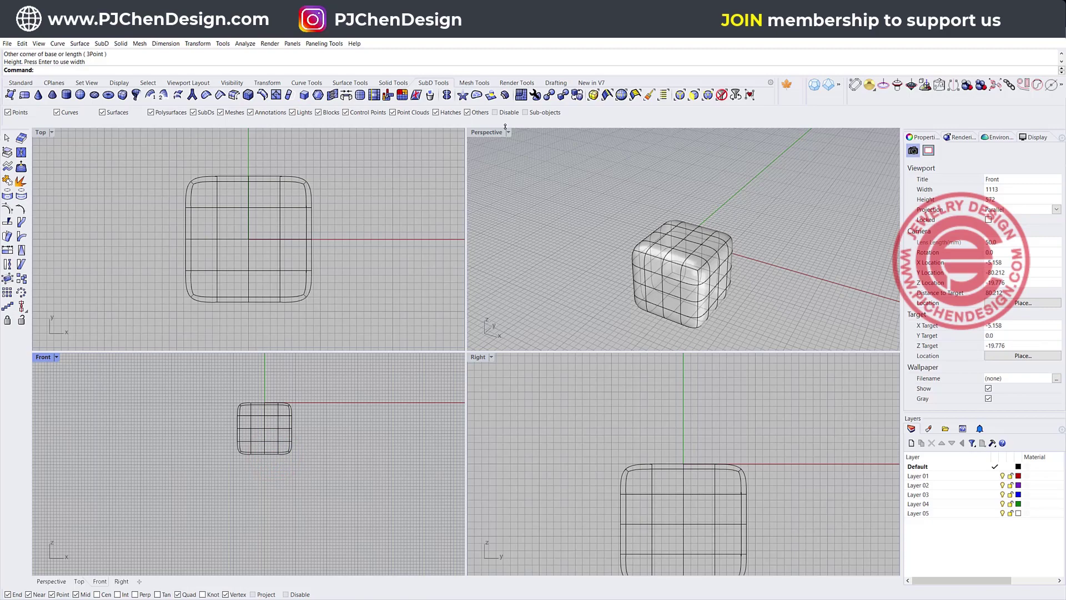
Maximize the Perspective viewport and frame the SubD box.
{"action": "double_click", "coordinate": [487, 132]}
{"action": "scroll", "coordinate": [475, 294], "scroll_direction": "up", "scroll_amount": 2}
{"action": "right_click_drag", "start_coordinate": [428, 300], "coordinate": [386, 273]}
{"action": "scroll", "coordinate": [393, 290], "scroll_direction": "up", "scroll_amount": 4}
{"action": "scroll", "coordinate": [393, 291], "scroll_direction": "down", "scroll_amount": 4}
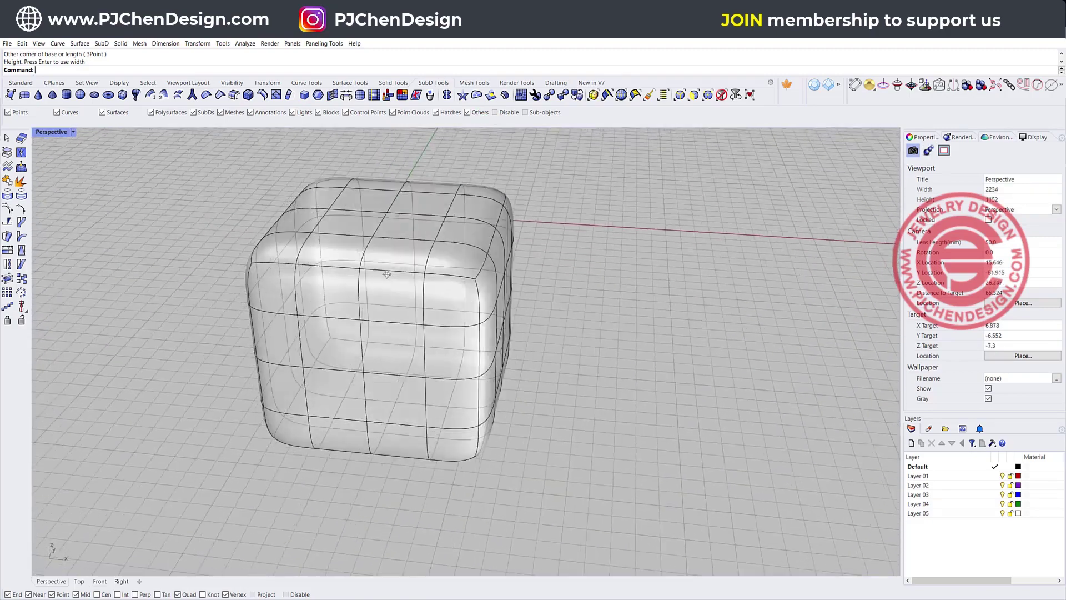
Try picking a face, an edge and a vertex on the box's upper side with the matching selection filters, and clear the selection.
{"action": "left_click", "coordinate": [404, 263]}
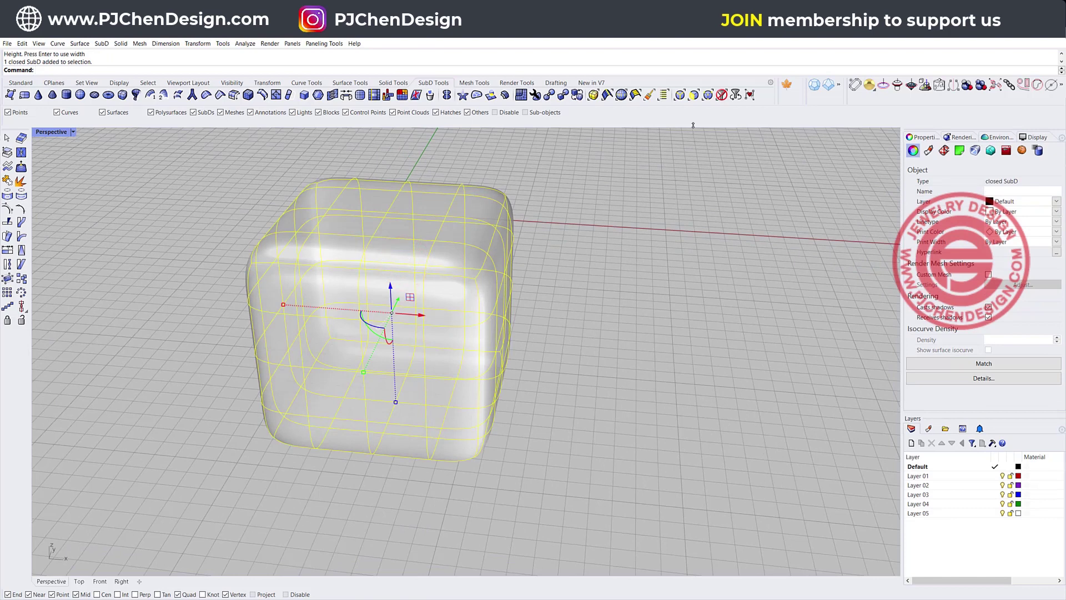
{"action": "left_click", "coordinate": [688, 95]}
{"action": "left_click", "coordinate": [409, 247]}
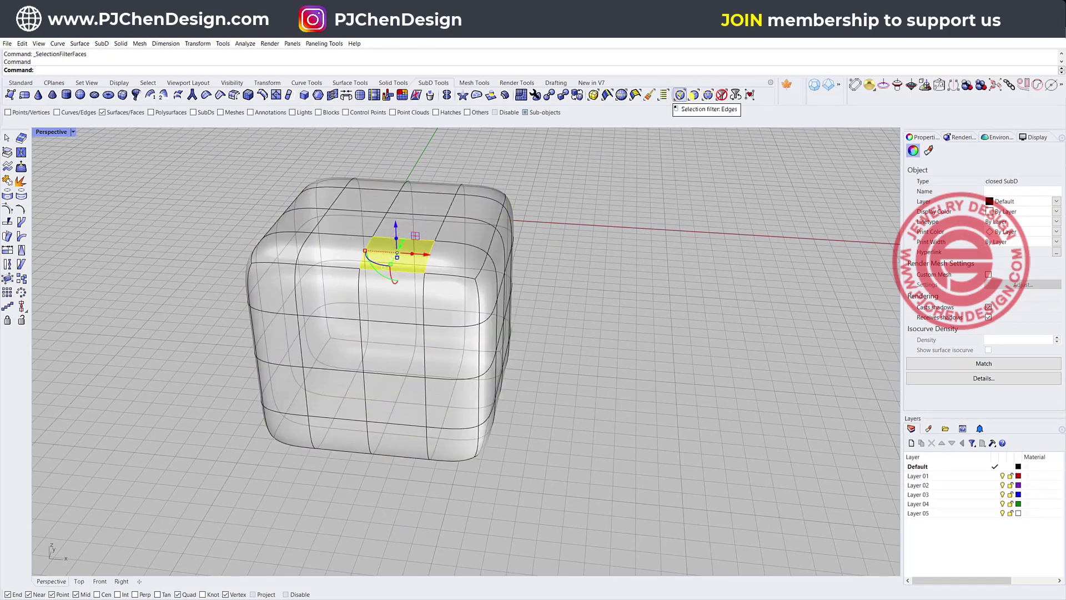
{"action": "left_click", "coordinate": [680, 95]}
{"action": "left_click", "coordinate": [427, 214]}
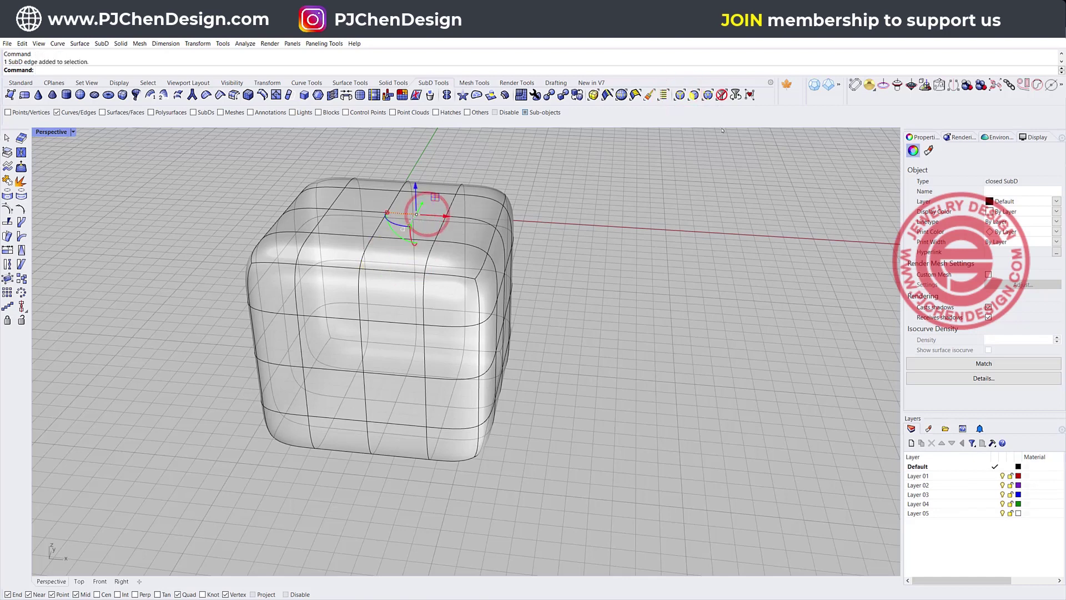
{"action": "left_click", "coordinate": [694, 94]}
{"action": "left_click", "coordinate": [433, 241]}
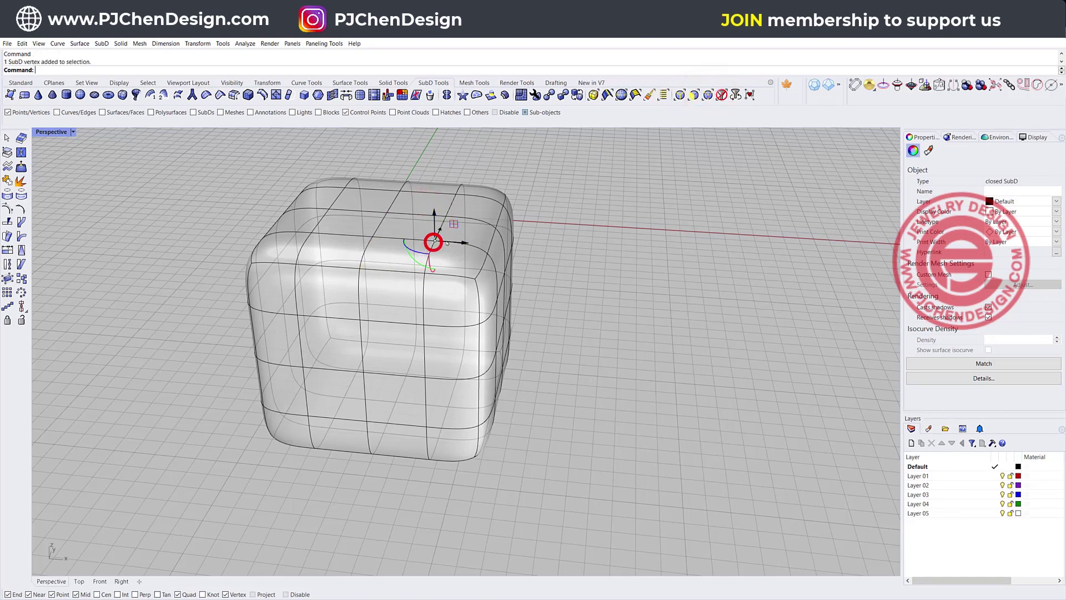
{"action": "left_click", "coordinate": [588, 275]}
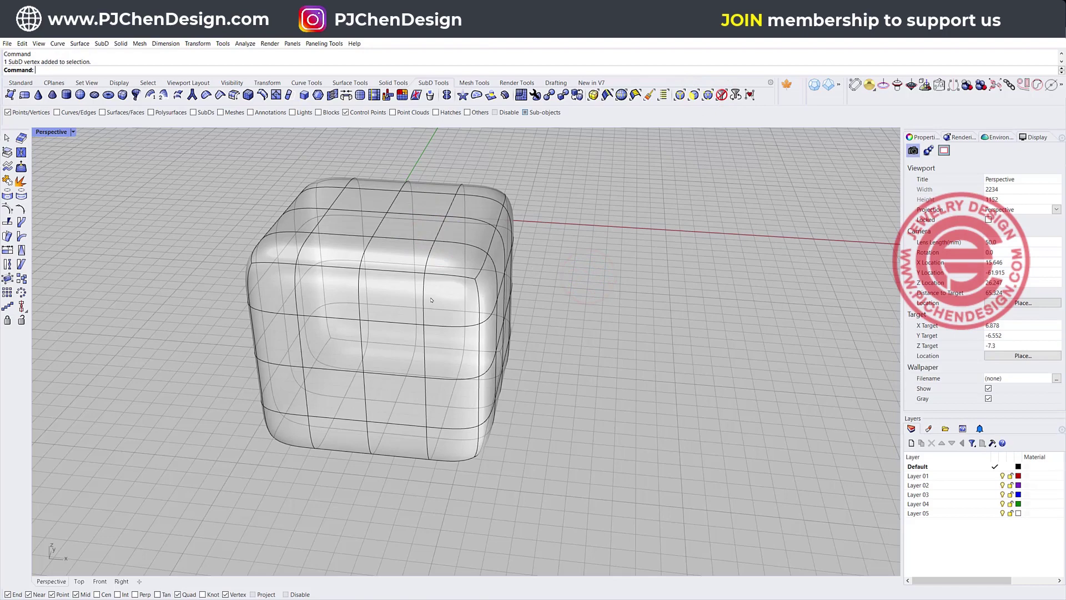
Try pinching the box's waist by scaling its middle edge loop inward with the edge selection filter on, and undo the scale.
{"action": "right_click_drag", "start_coordinate": [420, 310], "coordinate": [422, 289]}
{"action": "scroll", "coordinate": [423, 289], "scroll_direction": "down", "scroll_amount": 4}
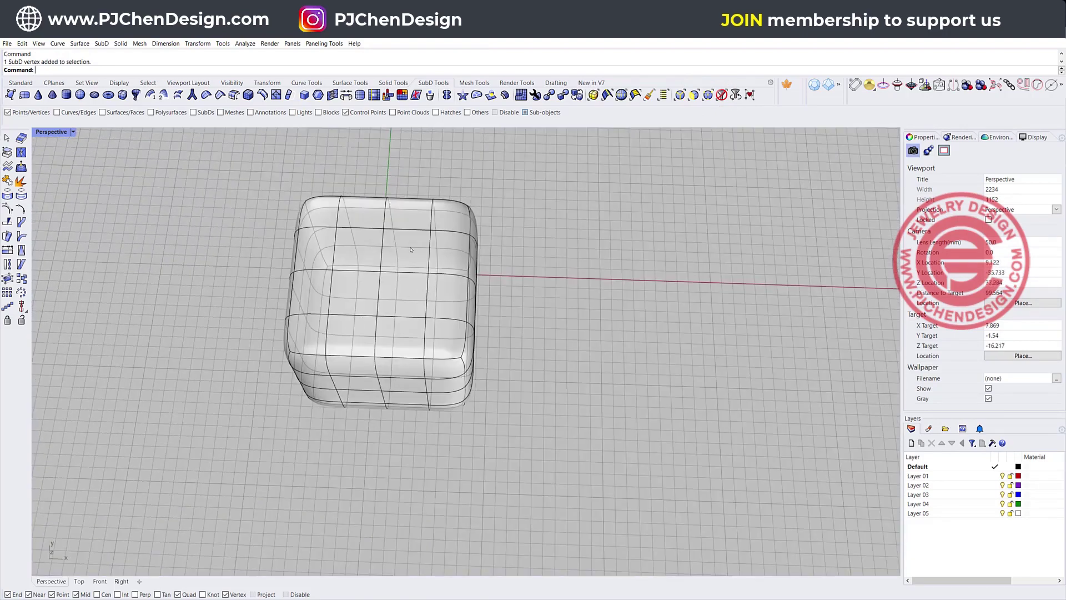
{"action": "left_click", "coordinate": [680, 95]}
{"action": "scroll", "coordinate": [384, 258], "scroll_direction": "up", "scroll_amount": 5}
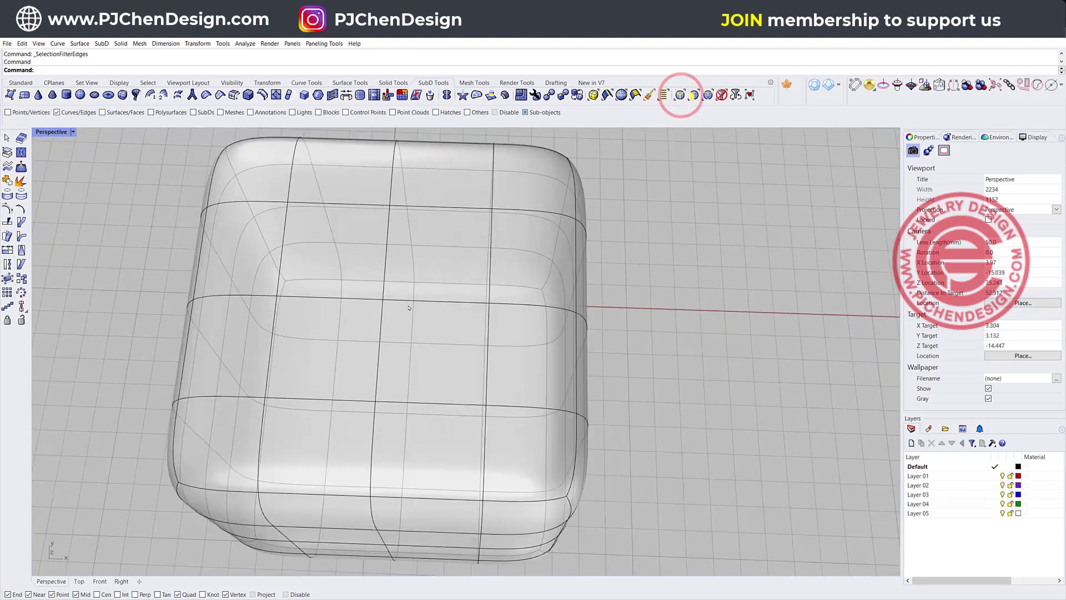
{"action": "left_click", "coordinate": [402, 300]}
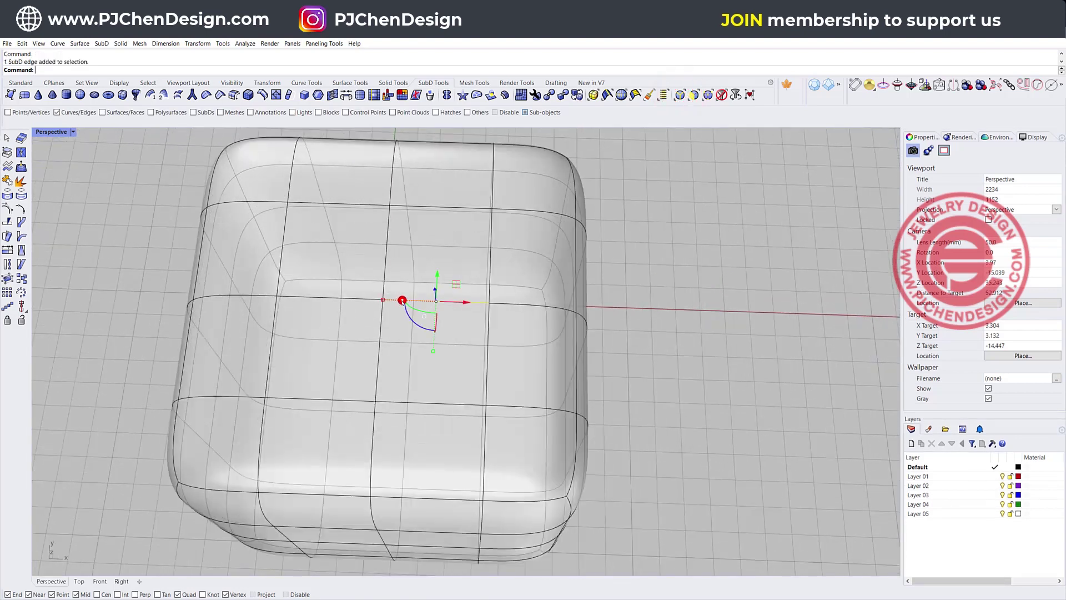
{"action": "double_click", "coordinate": [361, 301], "text": "shift"}
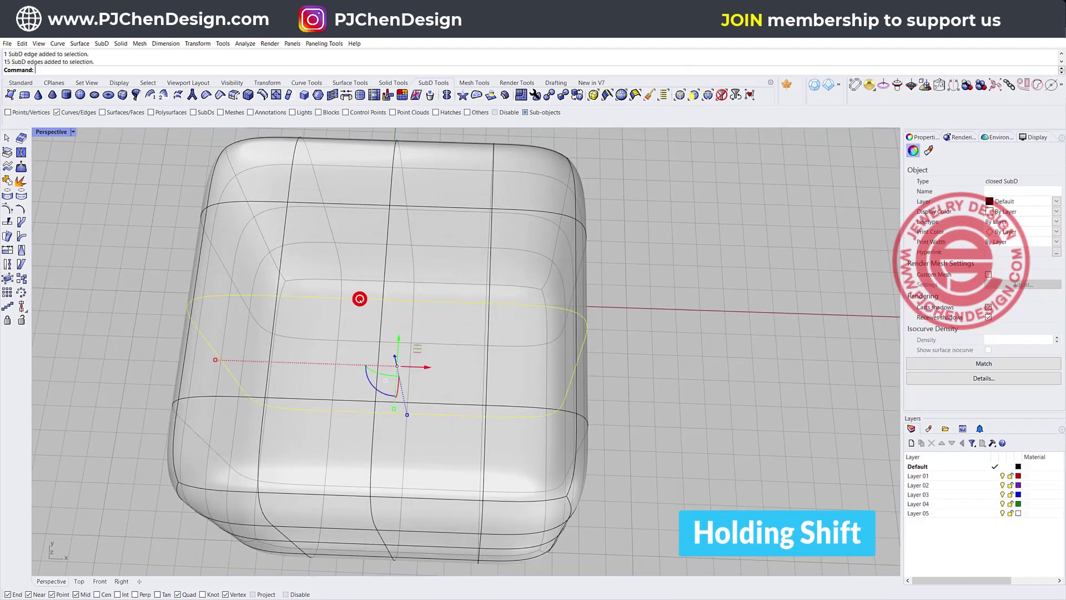
{"action": "right_click_drag", "start_coordinate": [360, 300], "coordinate": [379, 331]}
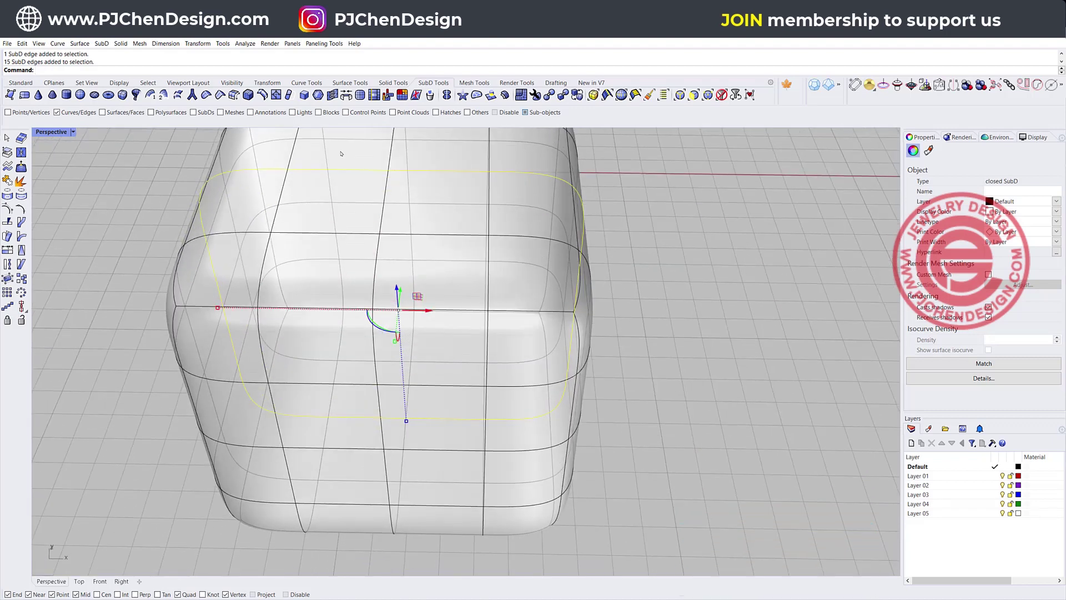
{"action": "left_click_drag", "start_coordinate": [218, 308], "coordinate": [243, 328]}
{"action": "scroll", "coordinate": [488, 273], "scroll_direction": "down", "scroll_amount": 8}
{"action": "right_click_drag", "start_coordinate": [583, 276], "coordinate": [420, 346]}
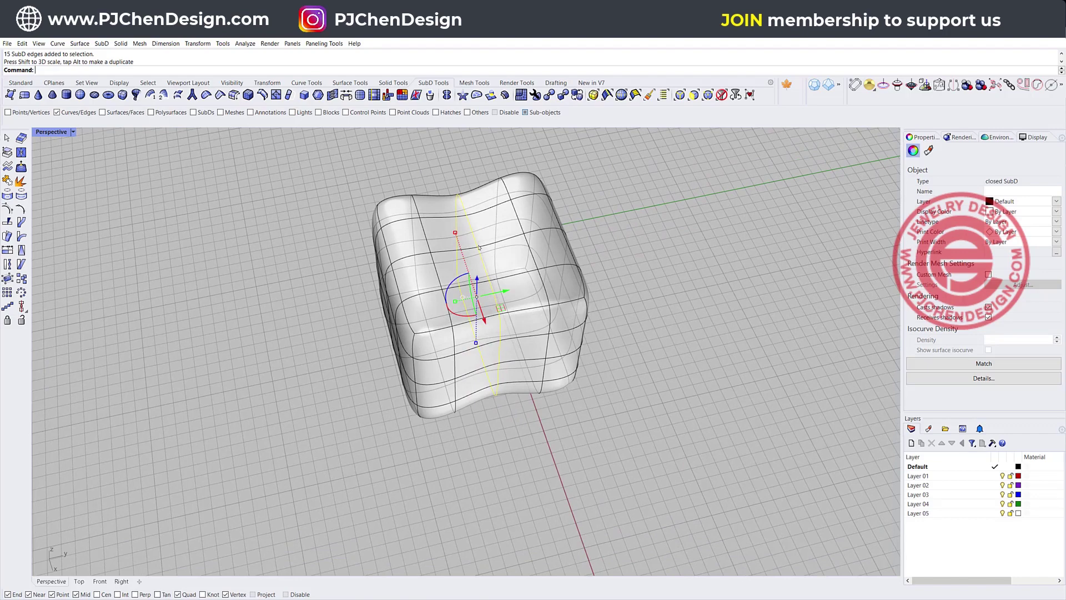
{"action": "right_click_drag", "start_coordinate": [490, 283], "coordinate": [475, 287]}
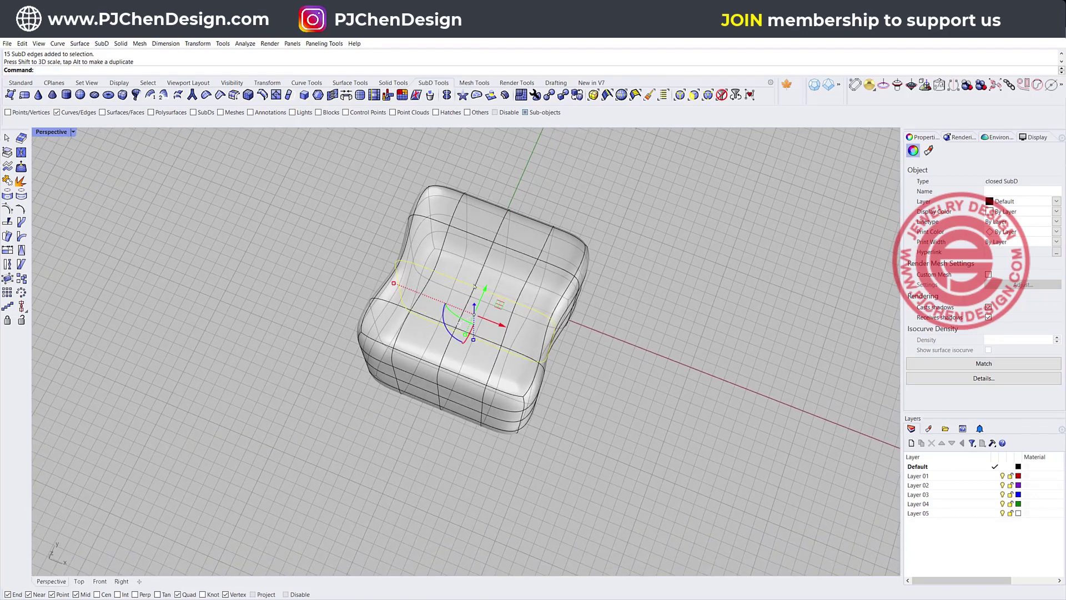
{"action": "key", "text": "ctrl+z"}
Expand the box's middle edge loop using Offset Medium and the Double style, after trying the Single style.
{"action": "scroll", "coordinate": [376, 274], "scroll_direction": "up", "scroll_amount": 5}
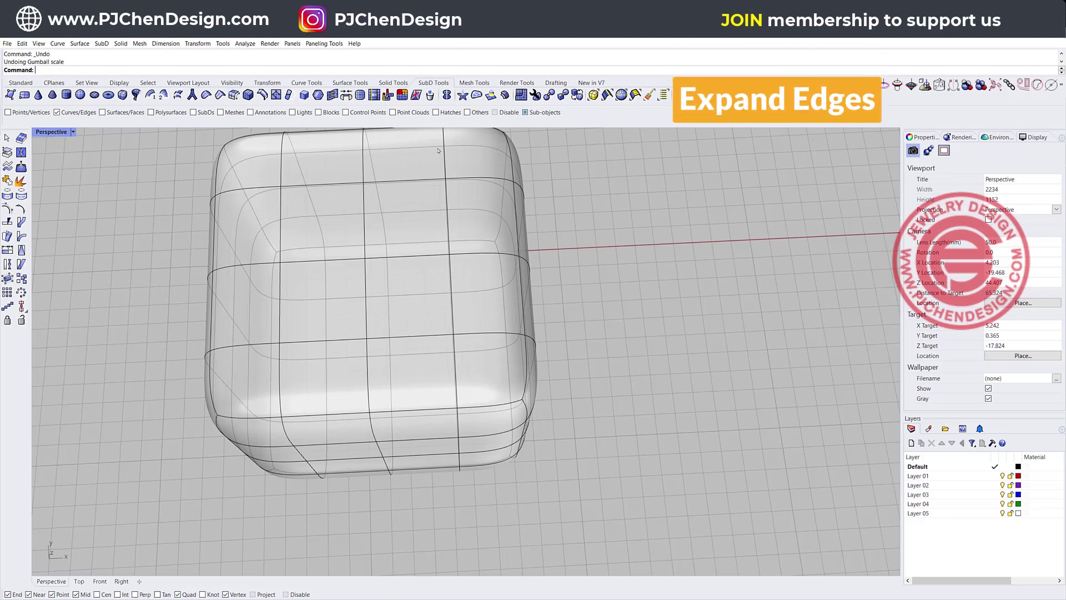
{"action": "left_click", "coordinate": [429, 256]}
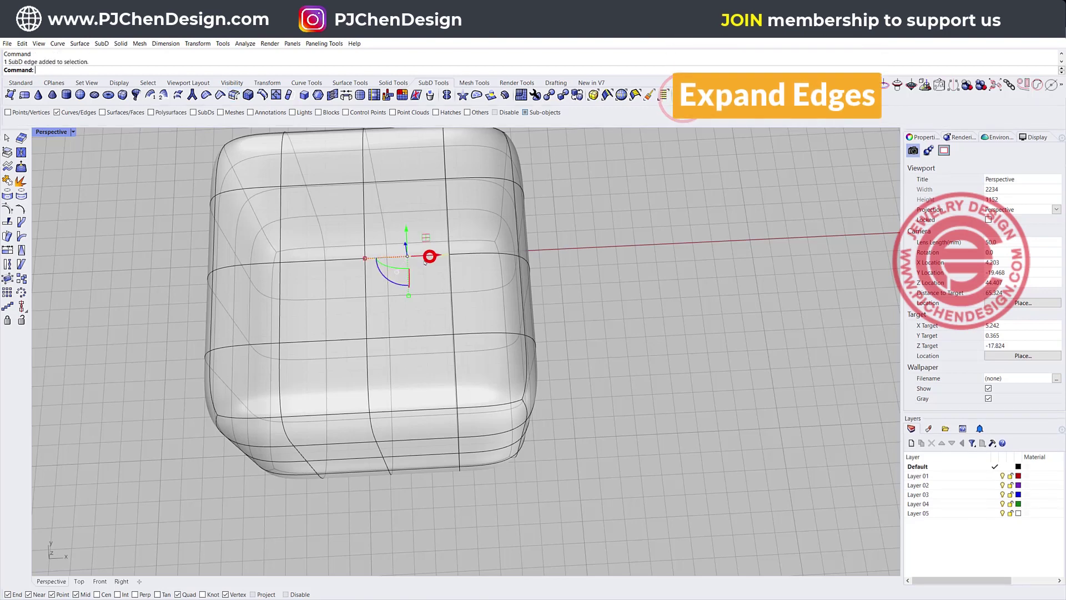
{"action": "double_click", "coordinate": [335, 257]}
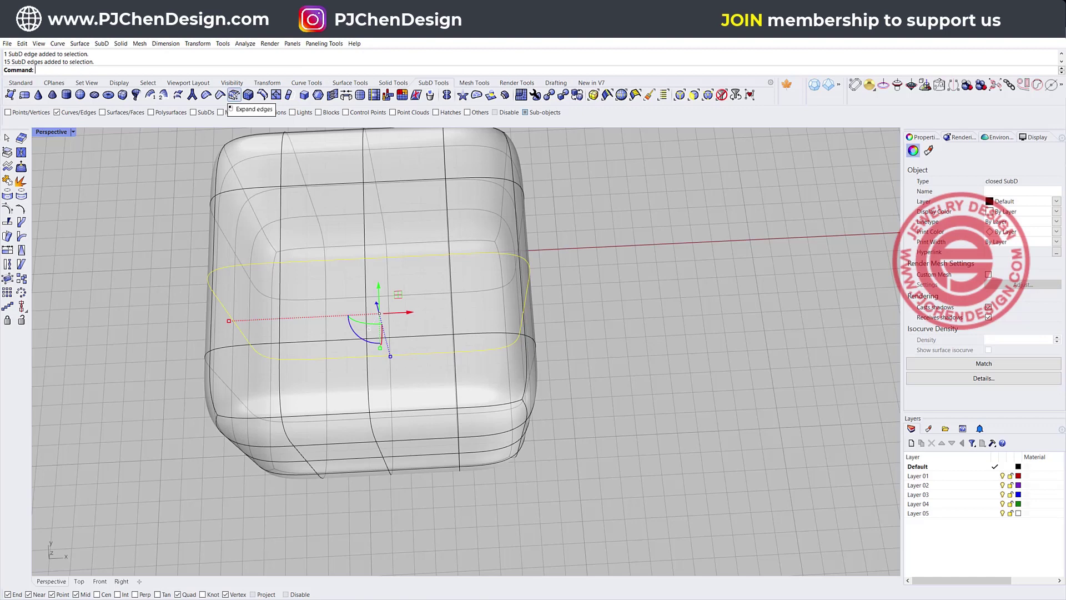
{"action": "left_click", "coordinate": [234, 95]}
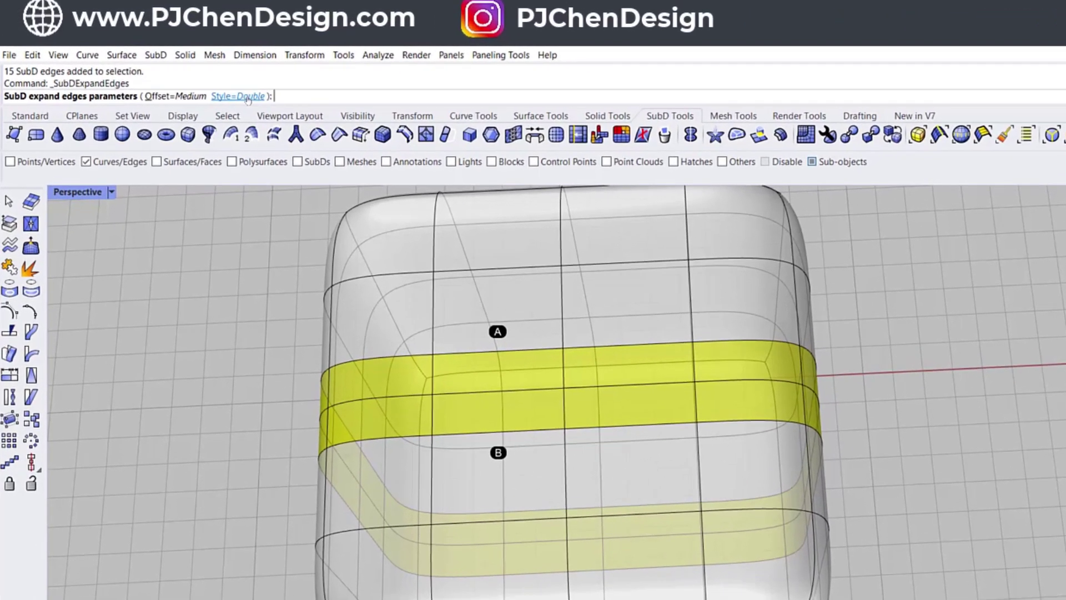
{"action": "left_click", "coordinate": [162, 70]}
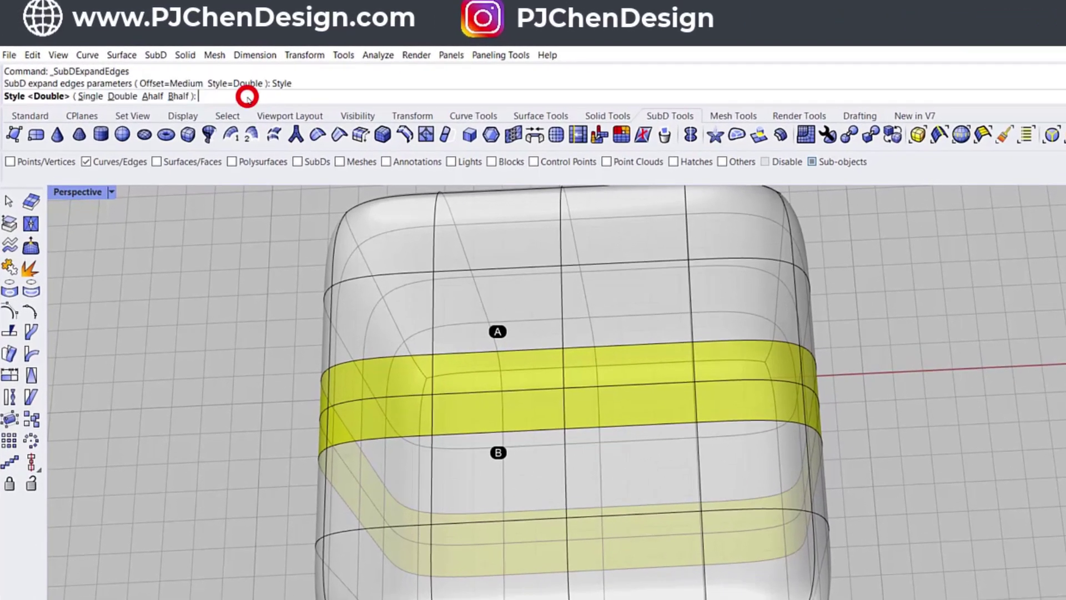
{"action": "left_click", "coordinate": [91, 96]}
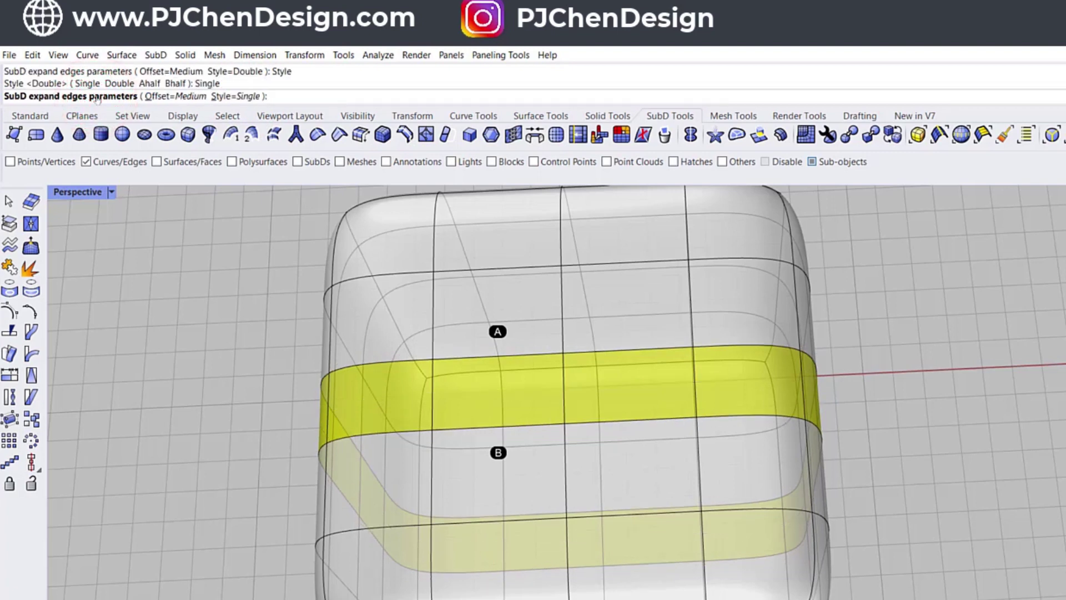
{"action": "left_click", "coordinate": [244, 97]}
{"action": "left_click", "coordinate": [113, 96]}
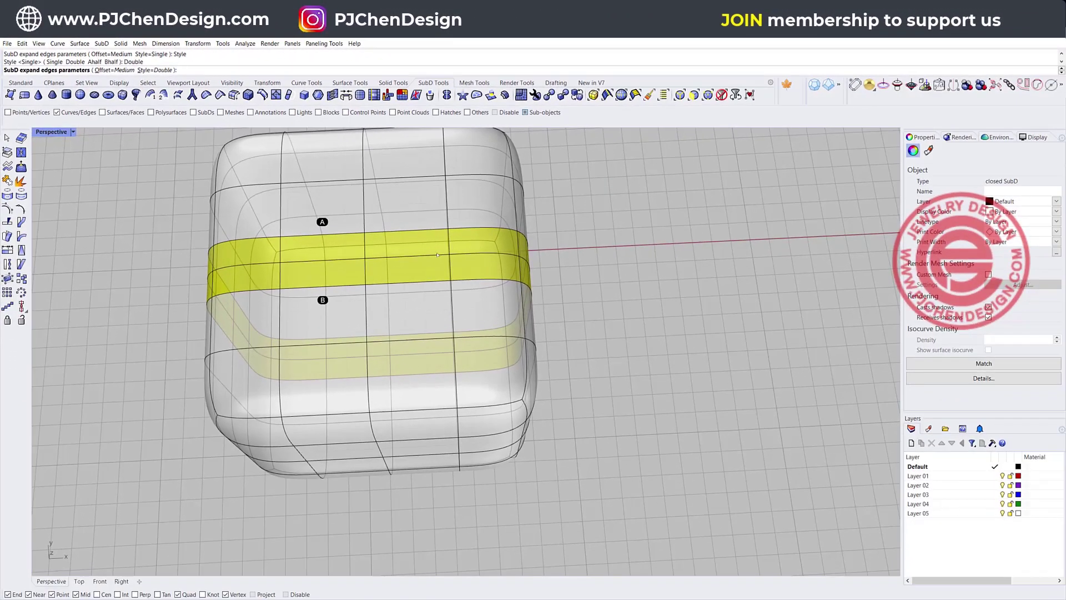
{"action": "key", "text": "Return"}
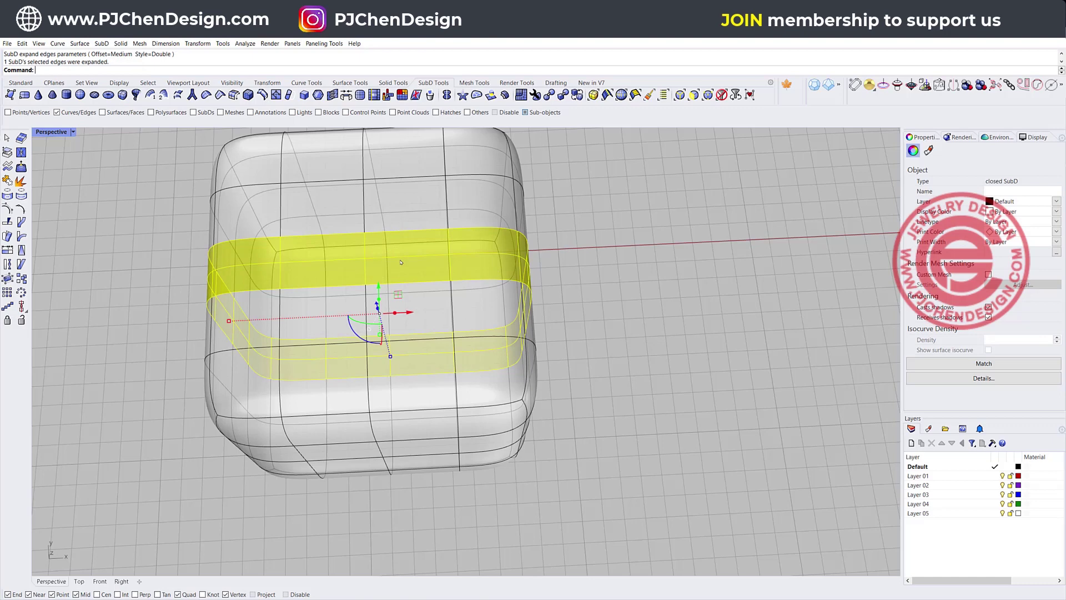
Pinch the SubD box's waist by scaling its middle edge loop slightly inward, and clear the selection.
{"action": "left_click", "coordinate": [631, 319]}
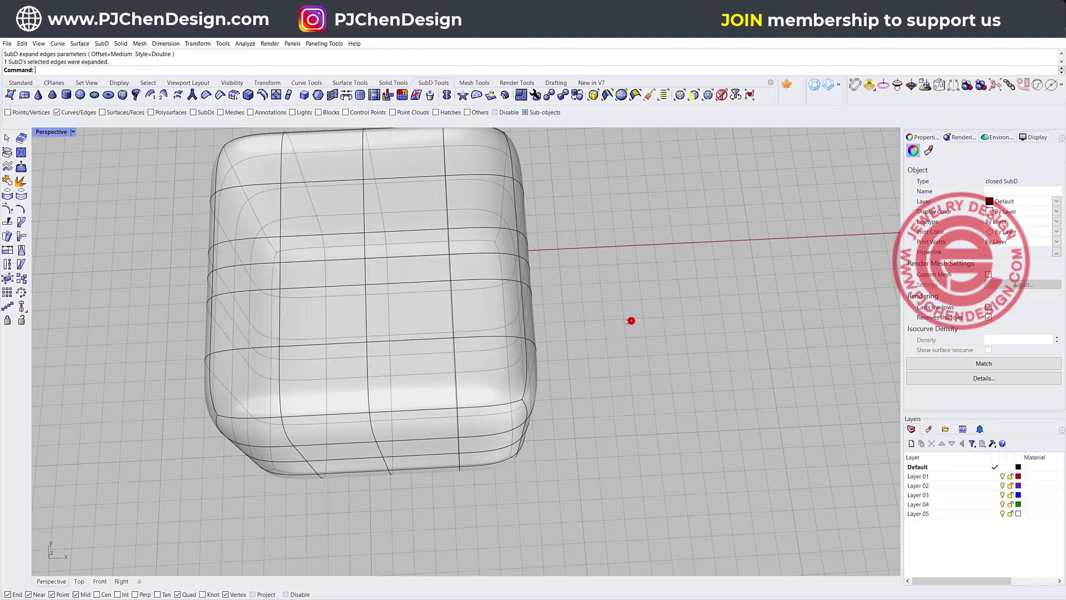
{"action": "left_click", "coordinate": [383, 257]}
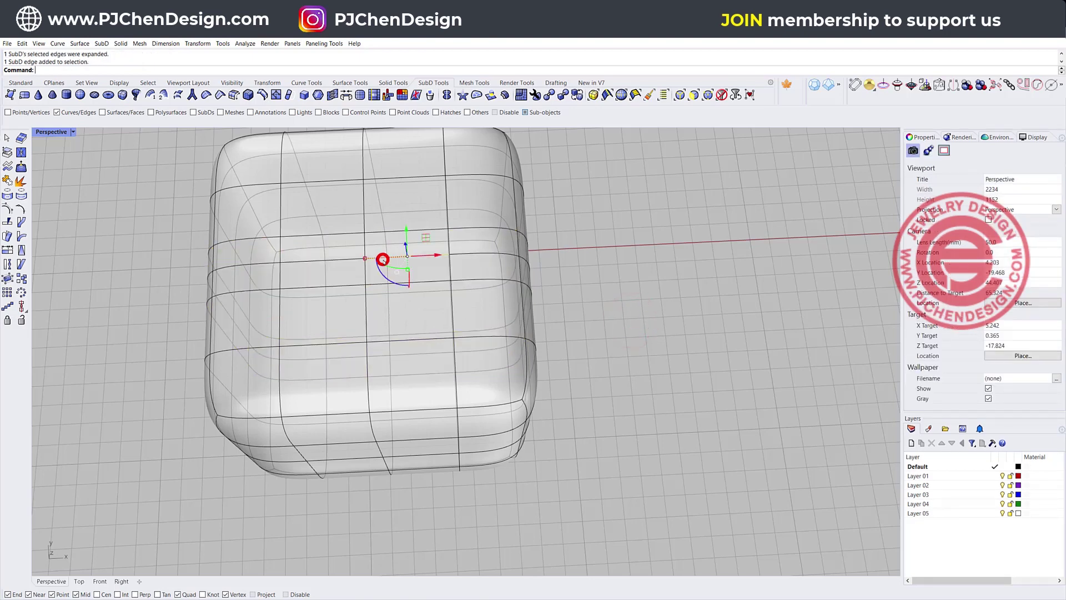
{"action": "double_click", "coordinate": [340, 258]}
{"action": "right_click_drag", "start_coordinate": [341, 258], "coordinate": [487, 286]}
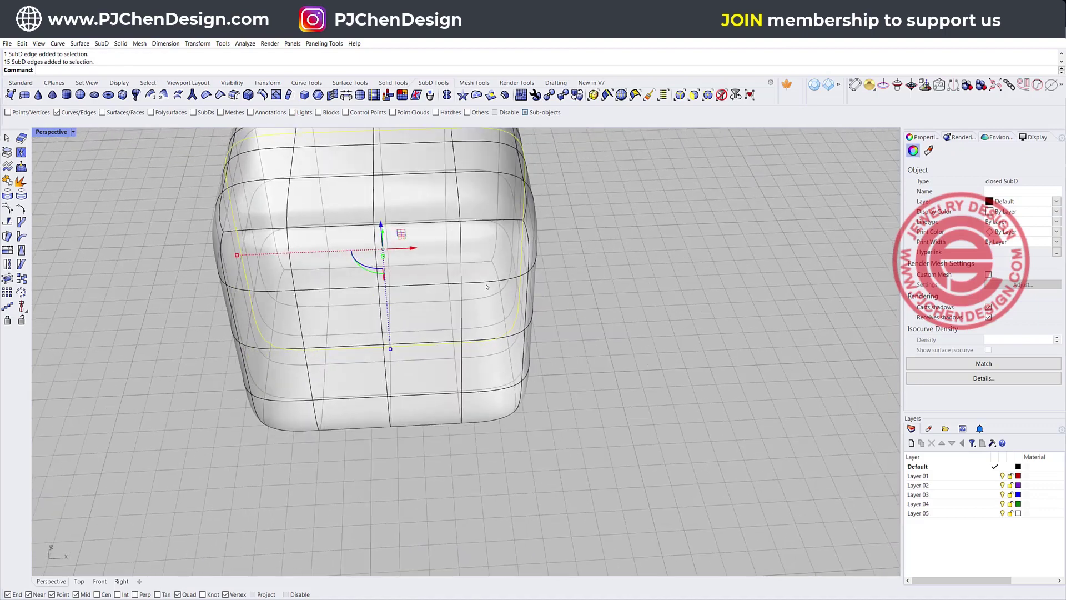
{"action": "left_click_drag", "start_coordinate": [236, 256], "coordinate": [248, 257]}
{"action": "left_click", "coordinate": [610, 230]}
{"action": "right_click_drag", "start_coordinate": [610, 230], "coordinate": [546, 241]}
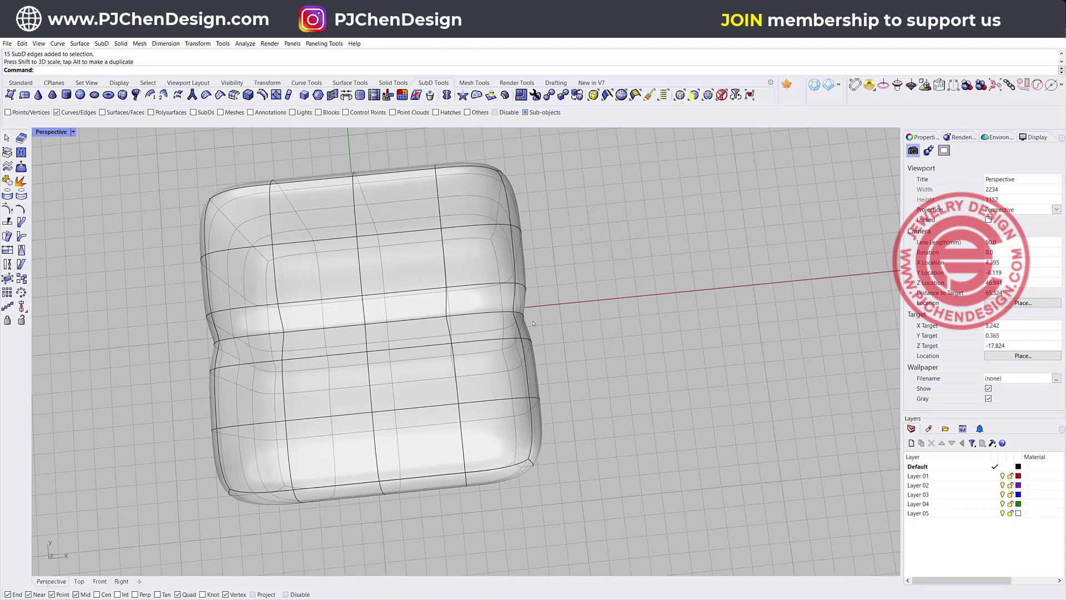
{"action": "right_click_drag", "start_coordinate": [527, 322], "coordinate": [498, 318]}
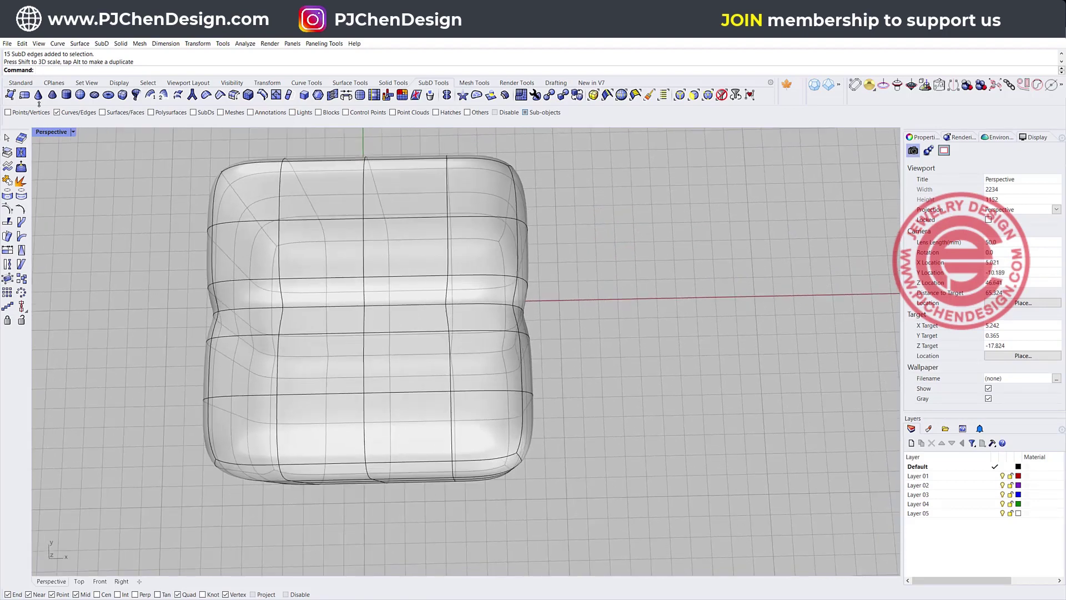
Restore the four-viewport layout and bring the two edge loops flanking the waist closer together by scaling them along Y in the Top view.
{"action": "double_click", "coordinate": [49, 132]}
{"action": "scroll", "coordinate": [195, 230], "scroll_direction": "up", "scroll_amount": 4}
{"action": "right_click_drag", "start_coordinate": [195, 230], "coordinate": [164, 199]}
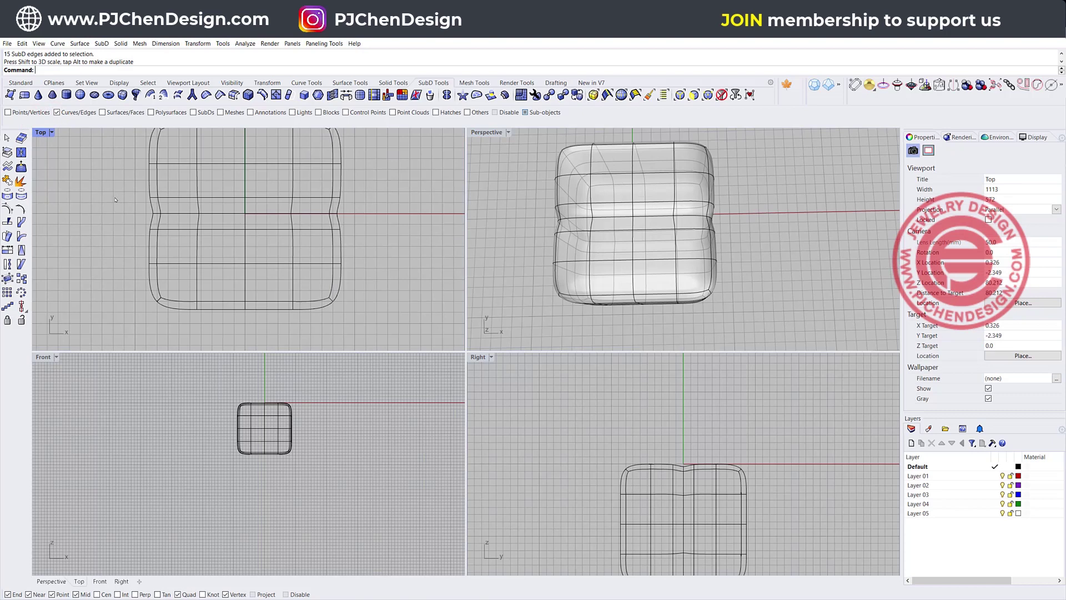
{"action": "left_click_drag", "start_coordinate": [115, 194], "coordinate": [351, 204]}
{"action": "left_click_drag", "start_coordinate": [131, 222], "coordinate": [416, 249]}
{"action": "left_click_drag", "start_coordinate": [248, 239], "coordinate": [252, 224]}
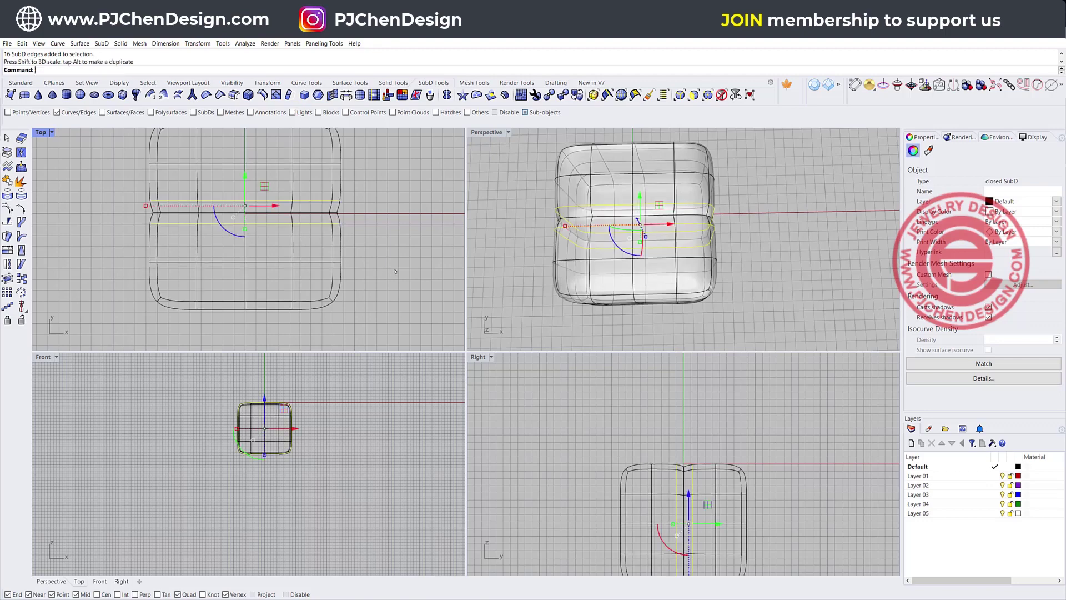
{"action": "left_click", "coordinate": [402, 269]}
Expand the box's other middle edge loop, running along the Y axis, with Offset Medium and the Double style.
{"action": "right_click_drag", "start_coordinate": [675, 261], "coordinate": [636, 222]}
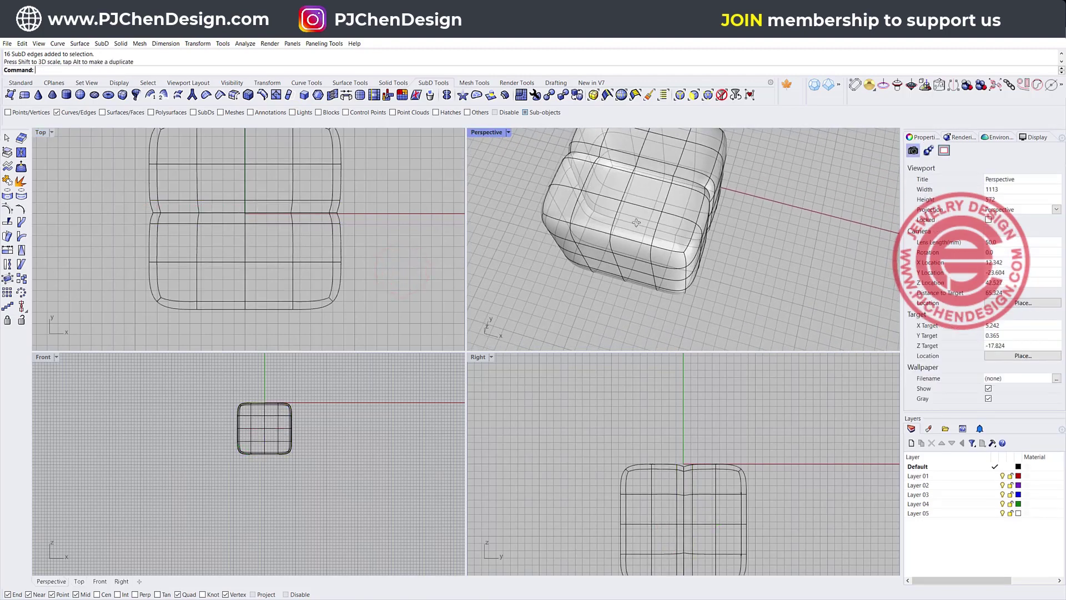
{"action": "scroll", "coordinate": [636, 222], "scroll_direction": "down", "scroll_amount": 4}
{"action": "scroll", "coordinate": [251, 213], "scroll_direction": "down", "scroll_amount": 4}
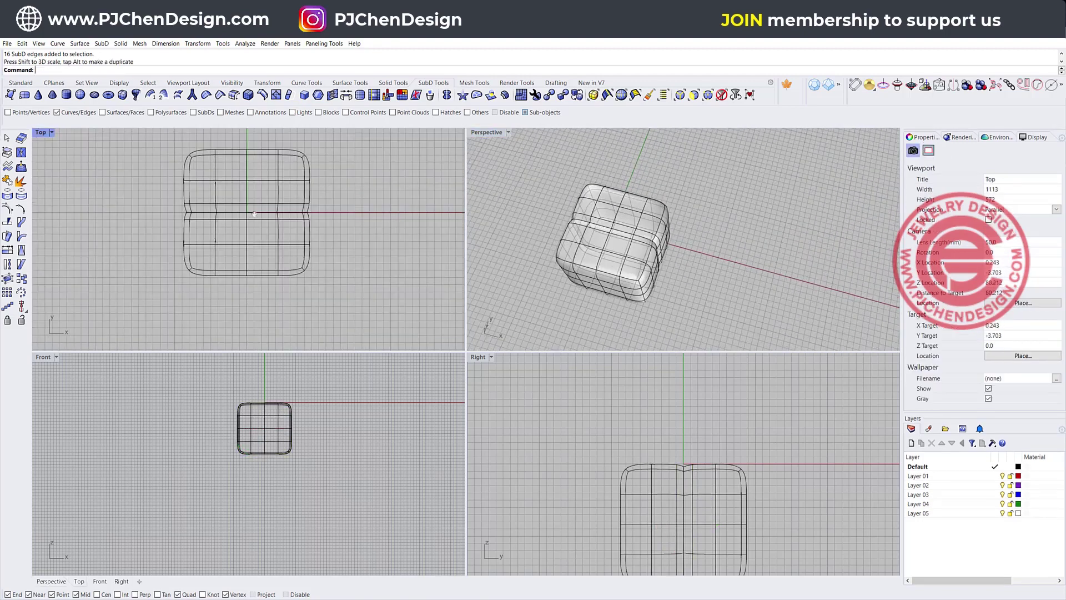
{"action": "left_click_drag", "start_coordinate": [278, 290], "coordinate": [281, 304]}
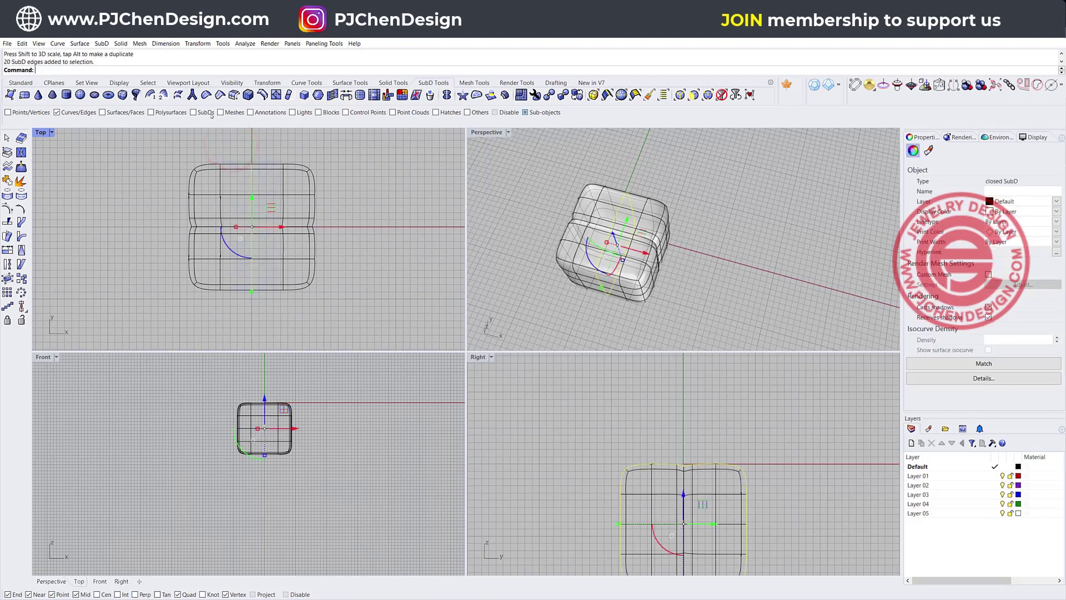
{"action": "left_click", "coordinate": [233, 94]}
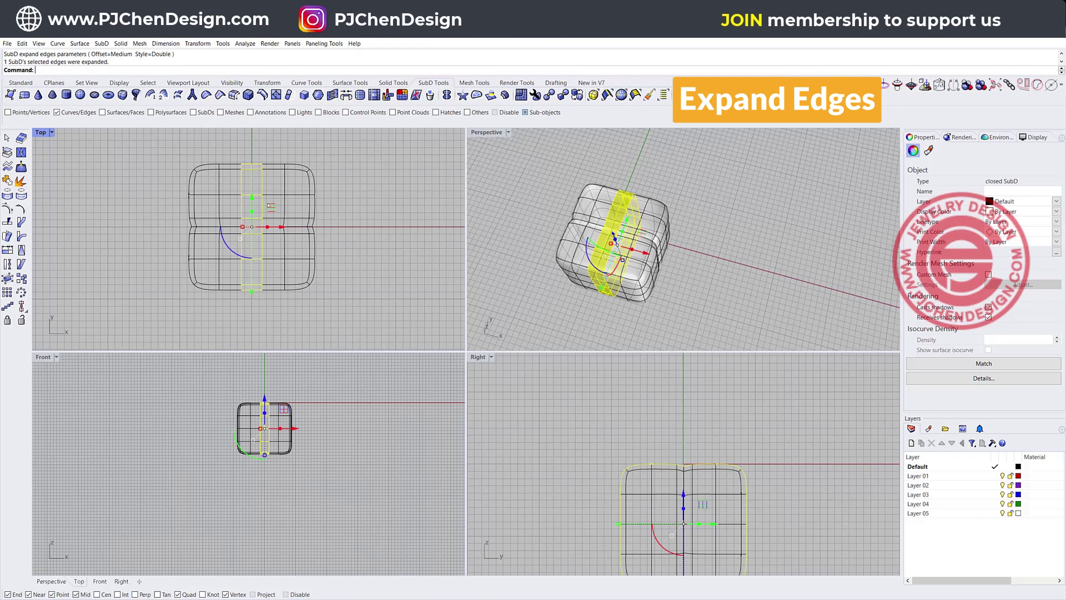
{"action": "key", "text": "Return"}
Bring the two edge loops flanking the Y-direction centre loop closer together by scaling them along X in the Top view.
{"action": "left_click_drag", "start_coordinate": [257, 148], "coordinate": [248, 297]}
{"action": "scroll", "coordinate": [251, 235], "scroll_direction": "up", "scroll_amount": 3}
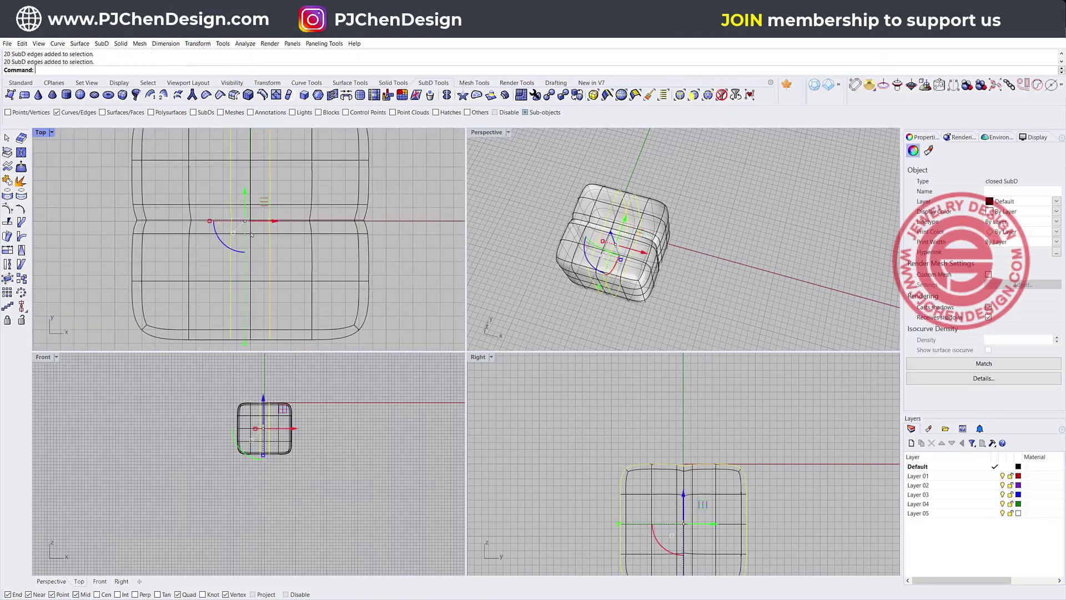
{"action": "left_click_drag", "start_coordinate": [210, 221], "coordinate": [228, 221]}
{"action": "scroll", "coordinate": [270, 211], "scroll_direction": "down", "scroll_amount": 8}
Pinch the second groove by scaling the Y-direction centre edge loop uniformly inward in the Right view, and clear the selection.
{"action": "left_click", "coordinate": [260, 146]}
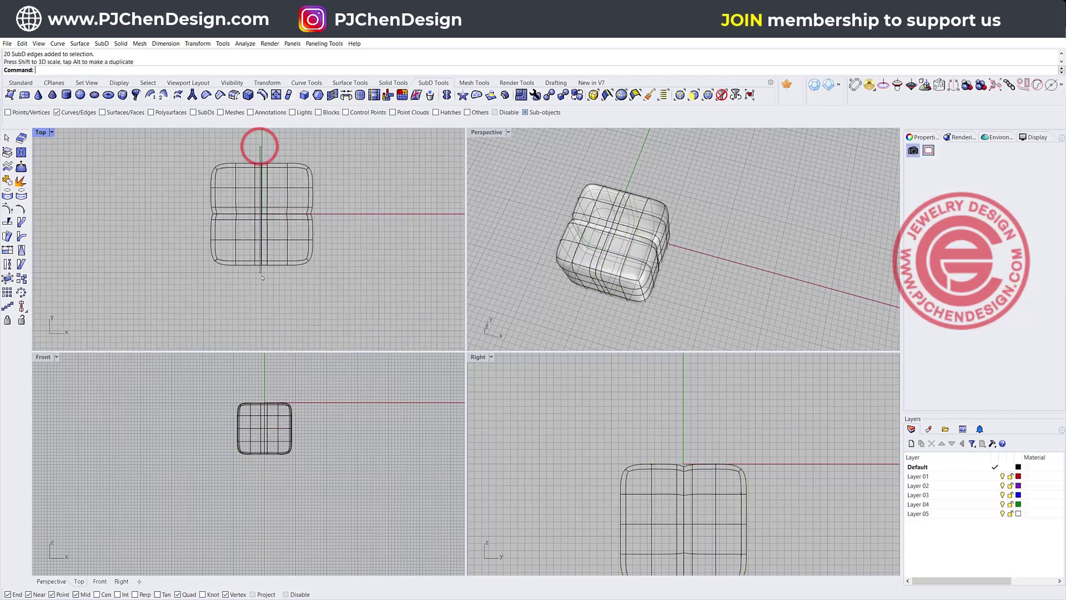
{"action": "left_click_drag", "start_coordinate": [262, 275], "coordinate": [266, 282]}
{"action": "scroll", "coordinate": [238, 220], "scroll_direction": "up", "scroll_amount": 4}
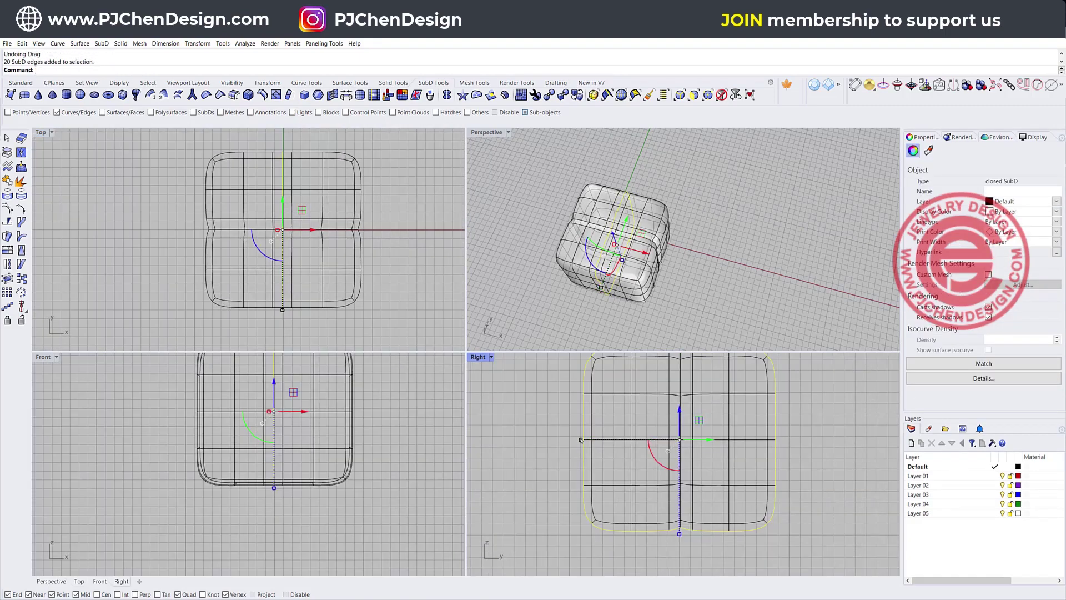
{"action": "left_click_drag", "start_coordinate": [581, 440], "coordinate": [591, 440], "text": "shift"}
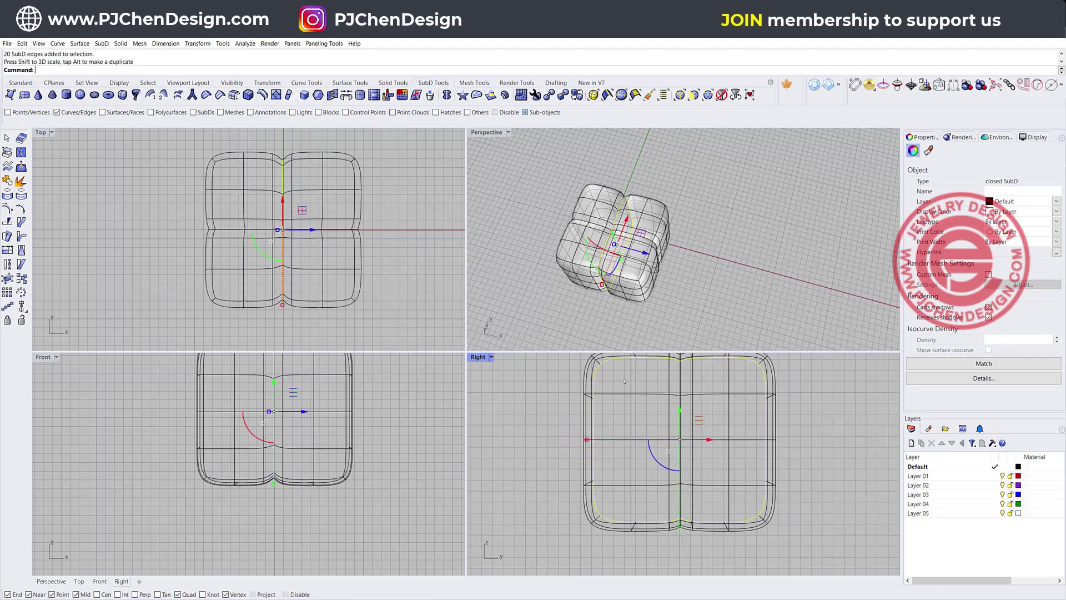
{"action": "left_click", "coordinate": [766, 238]}
Check the grooved box in the Rendered display mode, and return the Perspective viewport to Ghosted.
{"action": "left_click", "coordinate": [508, 133]}
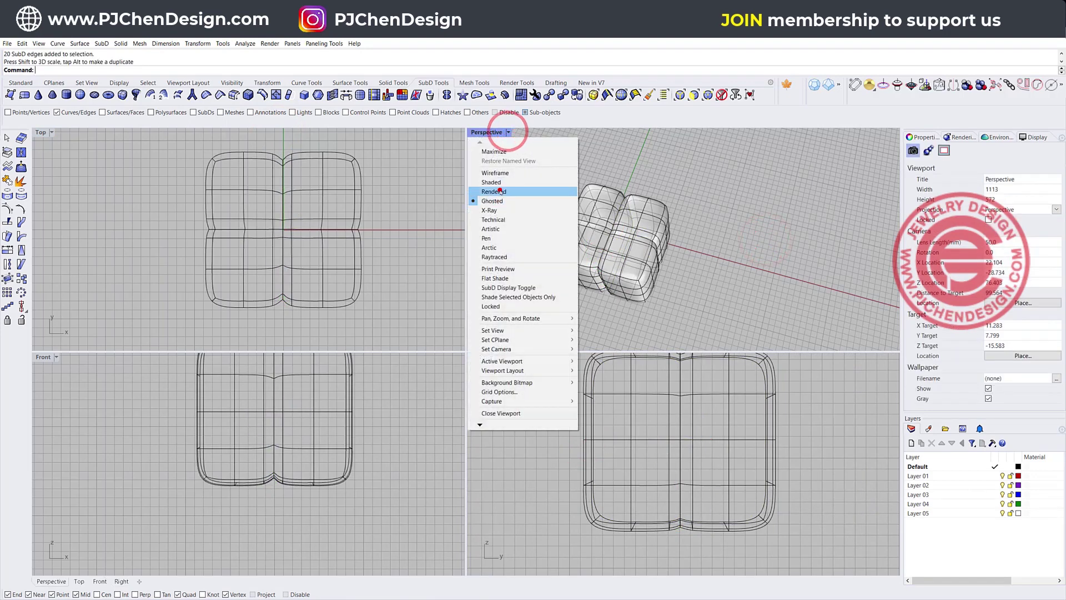
{"action": "left_click", "coordinate": [499, 191]}
{"action": "right_click_drag", "start_coordinate": [500, 189], "coordinate": [626, 236]}
{"action": "left_click", "coordinate": [507, 132]}
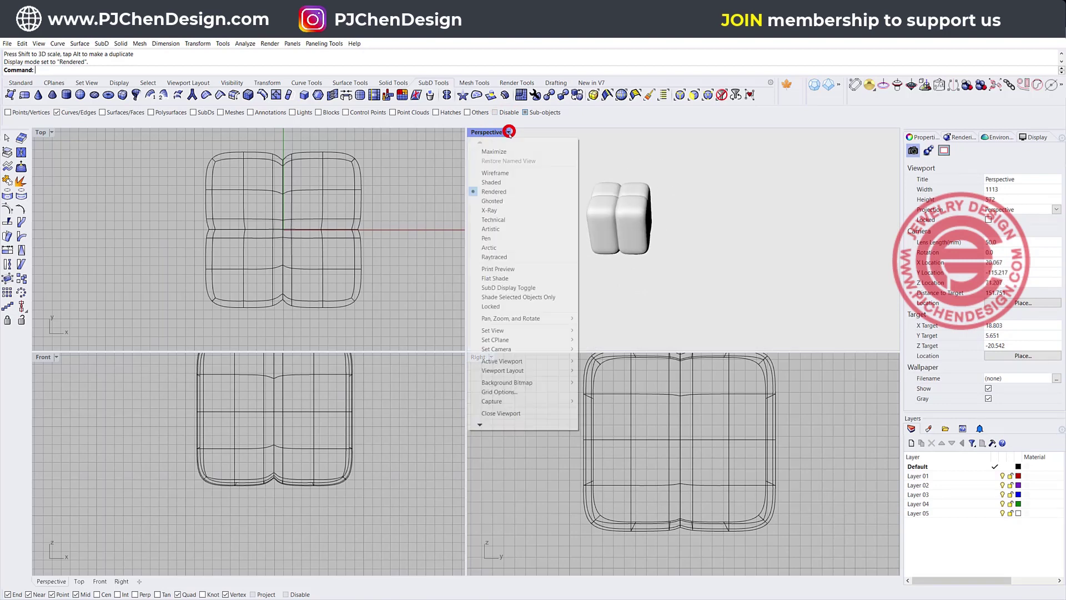
{"action": "left_click", "coordinate": [501, 203]}
{"action": "right_click_drag", "start_coordinate": [501, 203], "coordinate": [634, 180]}
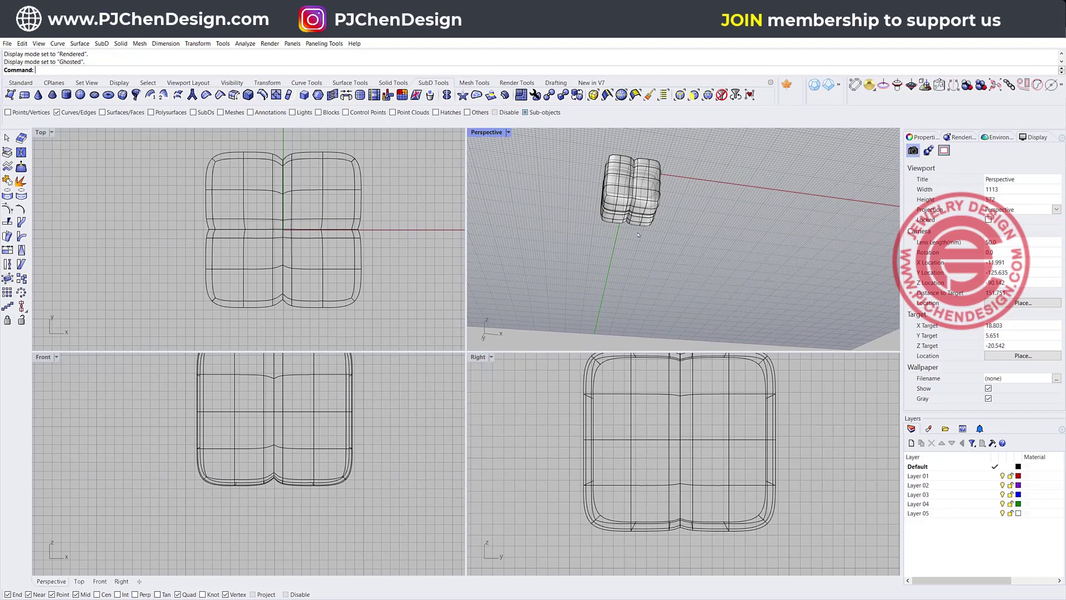
With the face selection filter on, select the eight underside faces on the negative-X half, leaving out the groove faces.
{"action": "scroll", "coordinate": [638, 235], "scroll_direction": "up", "scroll_amount": 5}
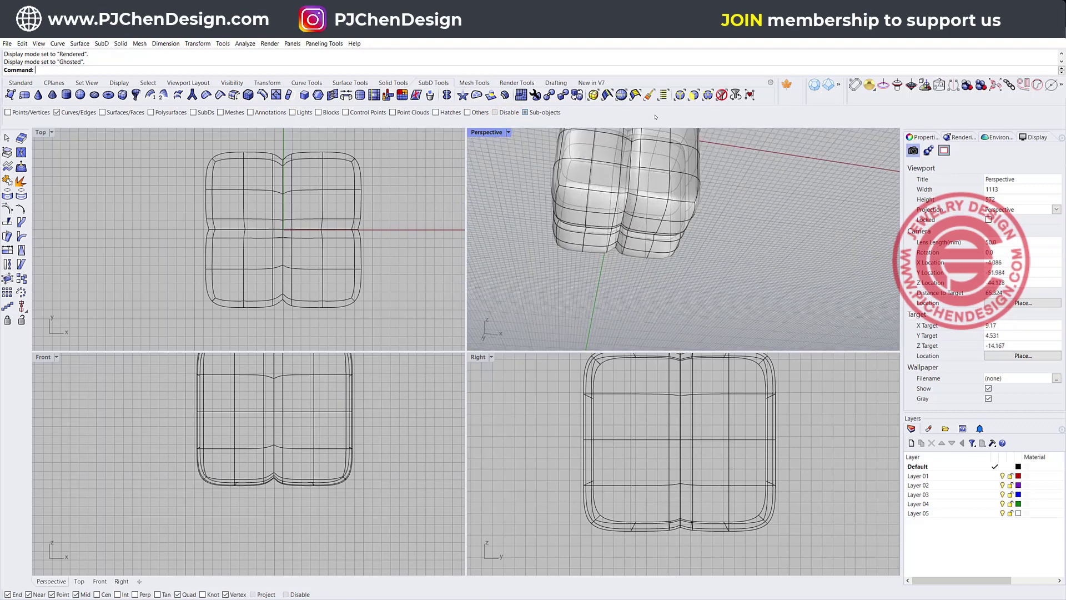
{"action": "left_click", "coordinate": [694, 95]}
{"action": "scroll", "coordinate": [601, 192], "scroll_direction": "up", "scroll_amount": 3}
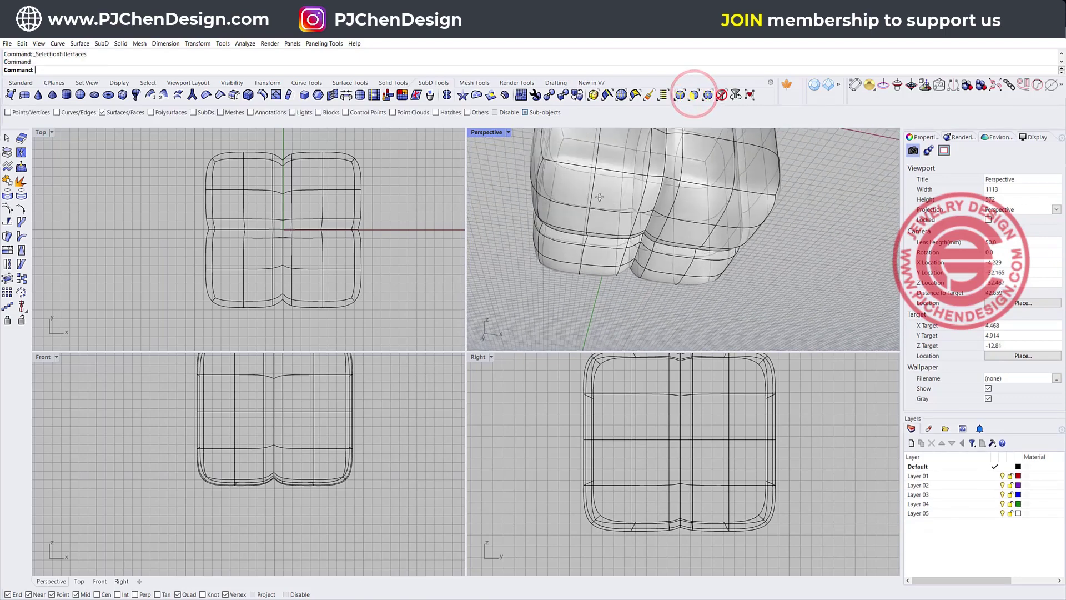
{"action": "left_click", "coordinate": [600, 166]}
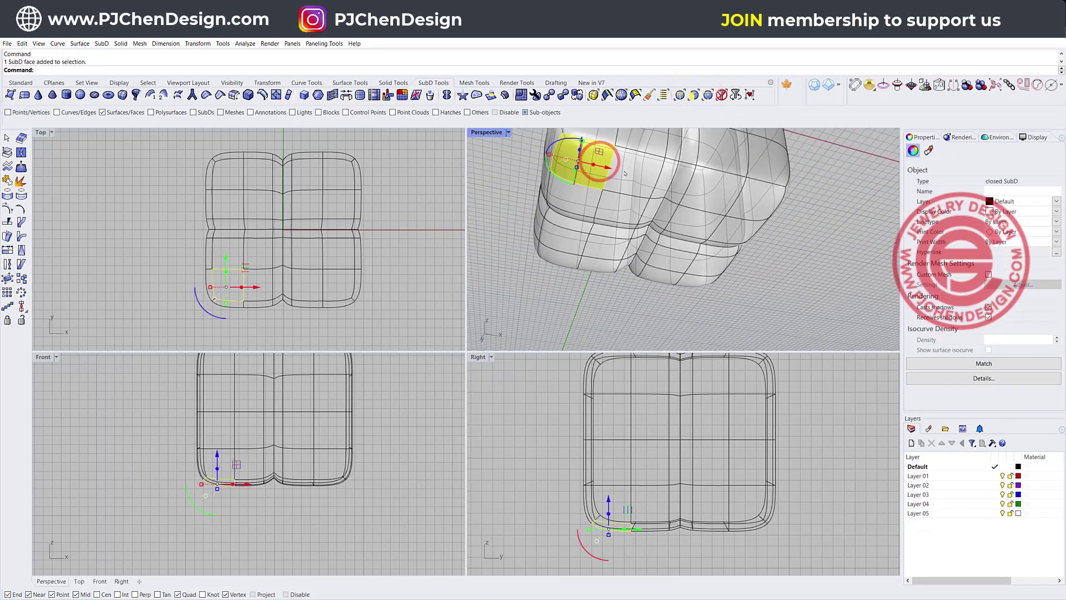
{"action": "left_click", "coordinate": [620, 172], "text": "shift"}
{"action": "left_click", "coordinate": [581, 197], "text": "shift"}
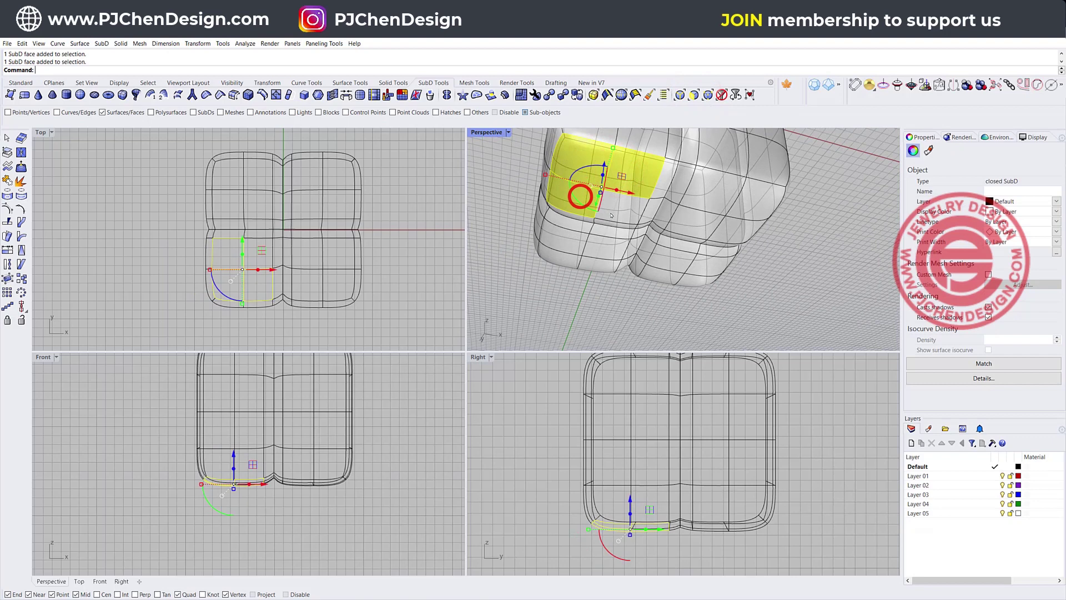
{"action": "left_click", "coordinate": [601, 246], "text": "shift"}
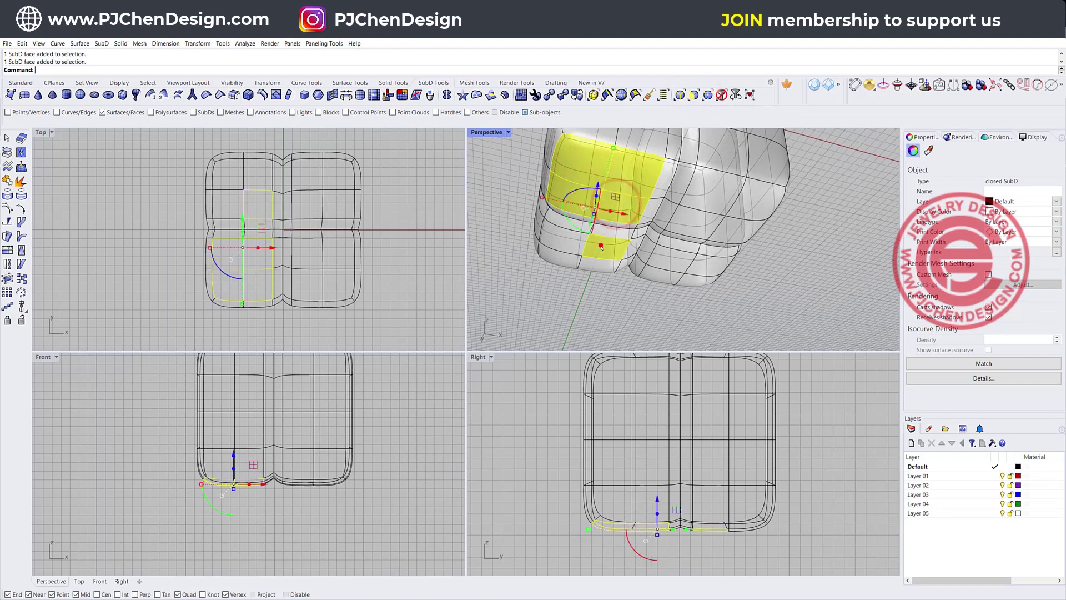
{"action": "left_click", "coordinate": [568, 242], "text": "shift"}
{"action": "left_click", "coordinate": [566, 257], "text": "shift"}
{"action": "left_click", "coordinate": [596, 267], "text": "shift"}
Add the underside faces of the two positive-X quadrants to the selection, leaving out the groove faces.
{"action": "left_click", "coordinate": [699, 194], "text": "shift"}
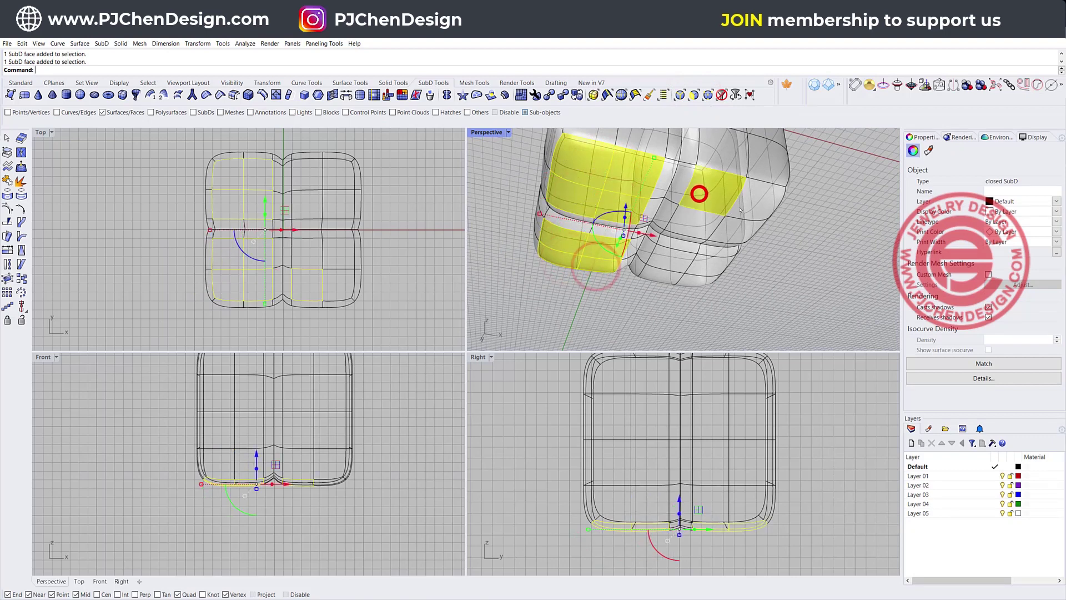
{"action": "left_click", "coordinate": [748, 205], "text": "shift"}
{"action": "left_click", "coordinate": [731, 230], "text": "shift"}
{"action": "left_click", "coordinate": [694, 221], "text": "shift"}
{"action": "right_click_drag", "start_coordinate": [676, 260], "coordinate": [672, 244]}
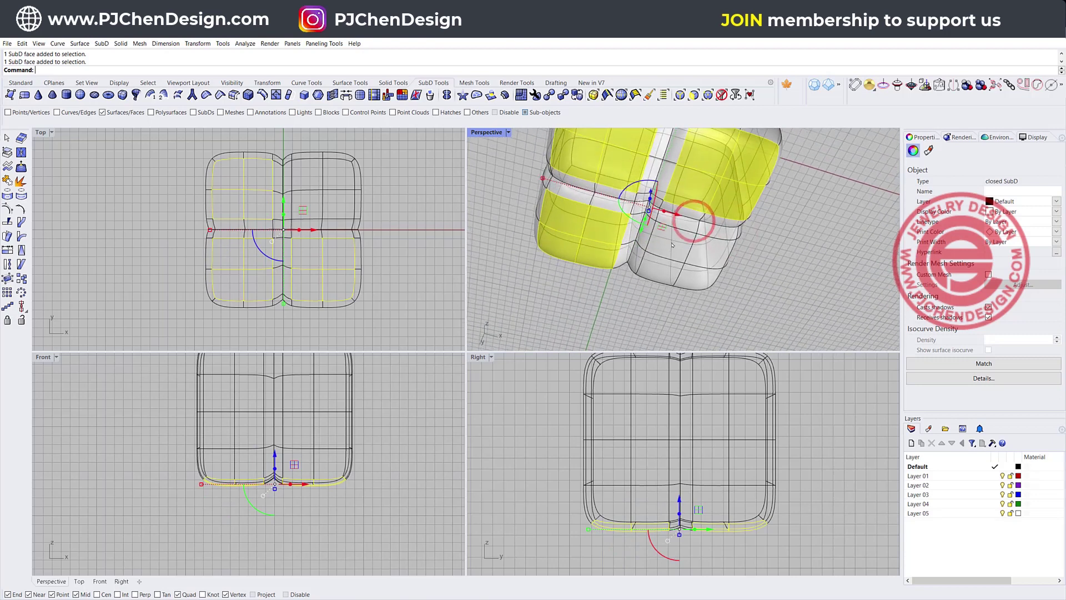
{"action": "left_click", "coordinate": [673, 238], "text": "shift"}
{"action": "left_click", "coordinate": [701, 269], "text": "shift"}
{"action": "left_click", "coordinate": [662, 265], "text": "shift"}
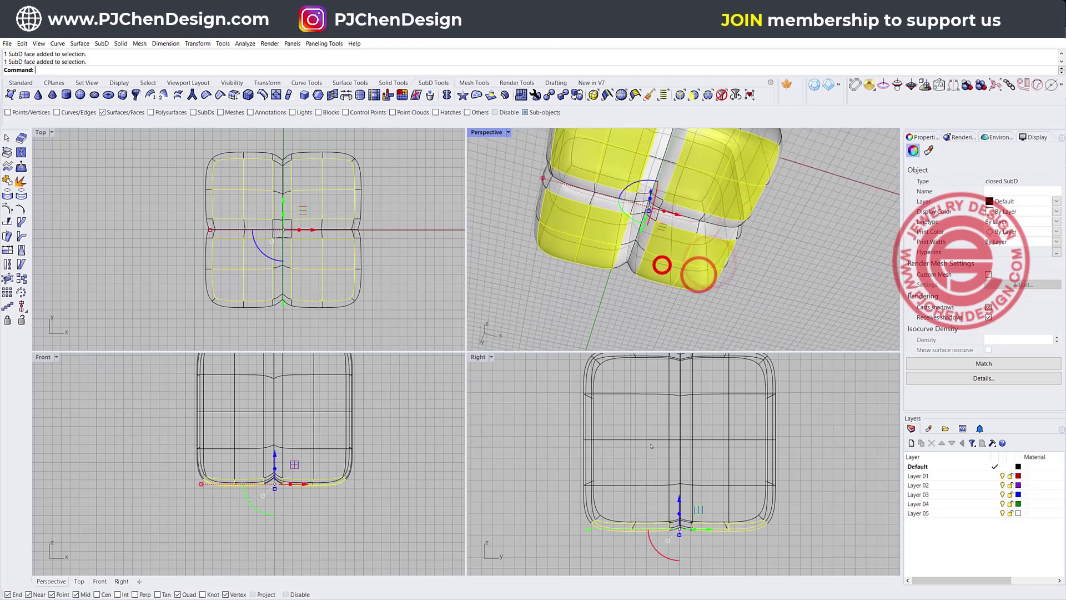
Maximize the Right viewport and extrude the selected underside faces straight down twice to form four tooth roots.
{"action": "scroll", "coordinate": [697, 472], "scroll_direction": "down", "scroll_amount": 4}
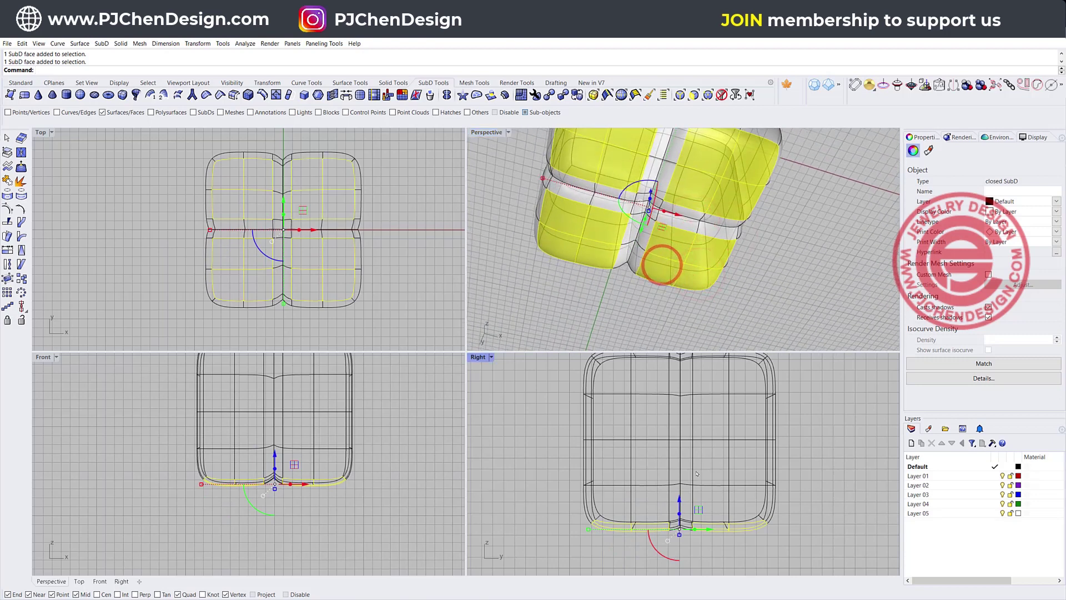
{"action": "double_click", "coordinate": [489, 359]}
{"action": "scroll", "coordinate": [476, 337], "scroll_direction": "up", "scroll_amount": 4}
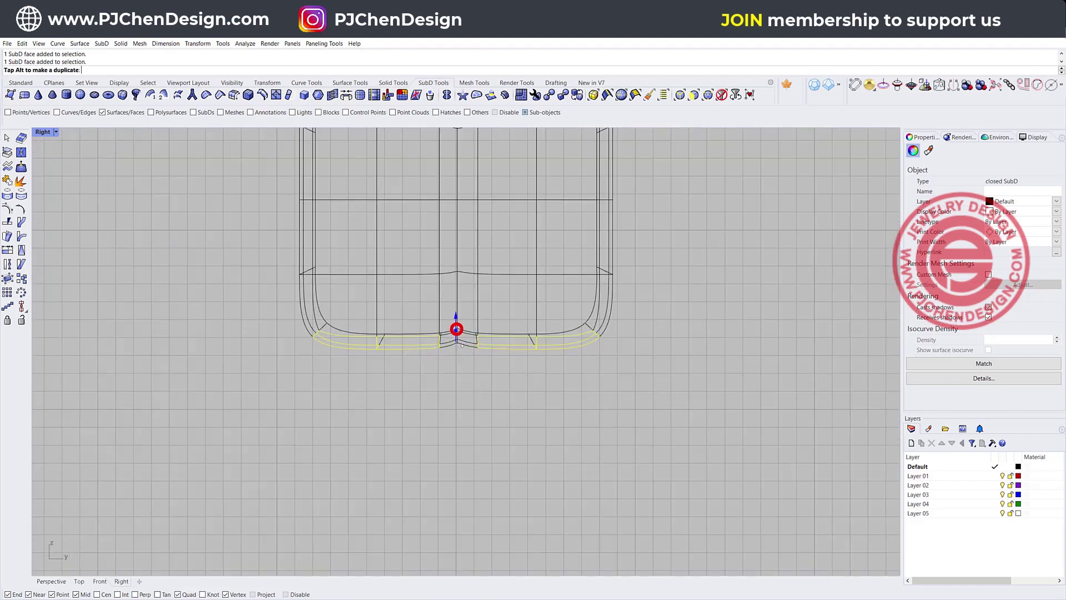
{"action": "left_click_drag", "start_coordinate": [461, 344], "coordinate": [457, 455]}
{"action": "right_click_drag", "start_coordinate": [460, 459], "coordinate": [468, 369]}
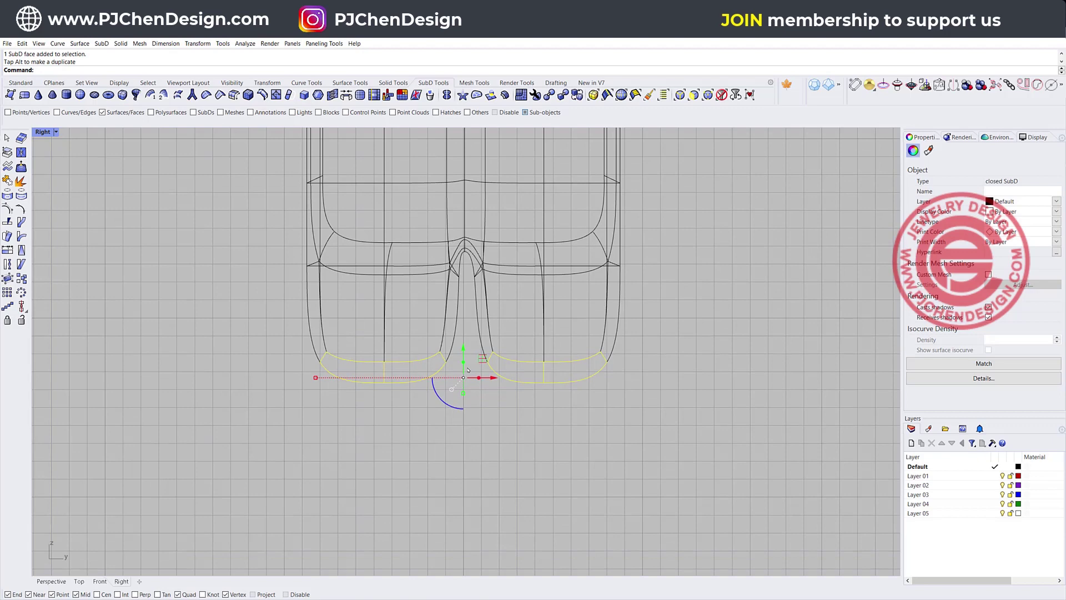
{"action": "left_click_drag", "start_coordinate": [463, 364], "coordinate": [462, 494]}
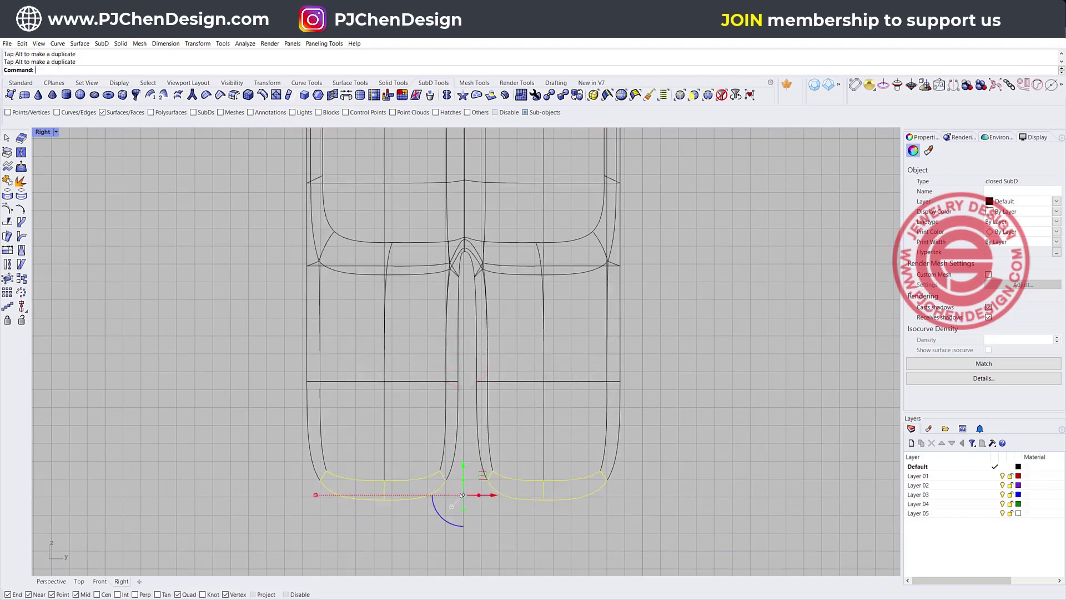
Taper the four roots by scaling their end faces uniformly inward, clear the selection, and restore the four-viewport layout.
{"action": "left_click_drag", "start_coordinate": [315, 495], "coordinate": [387, 510]}
{"action": "left_click", "coordinate": [682, 401]}
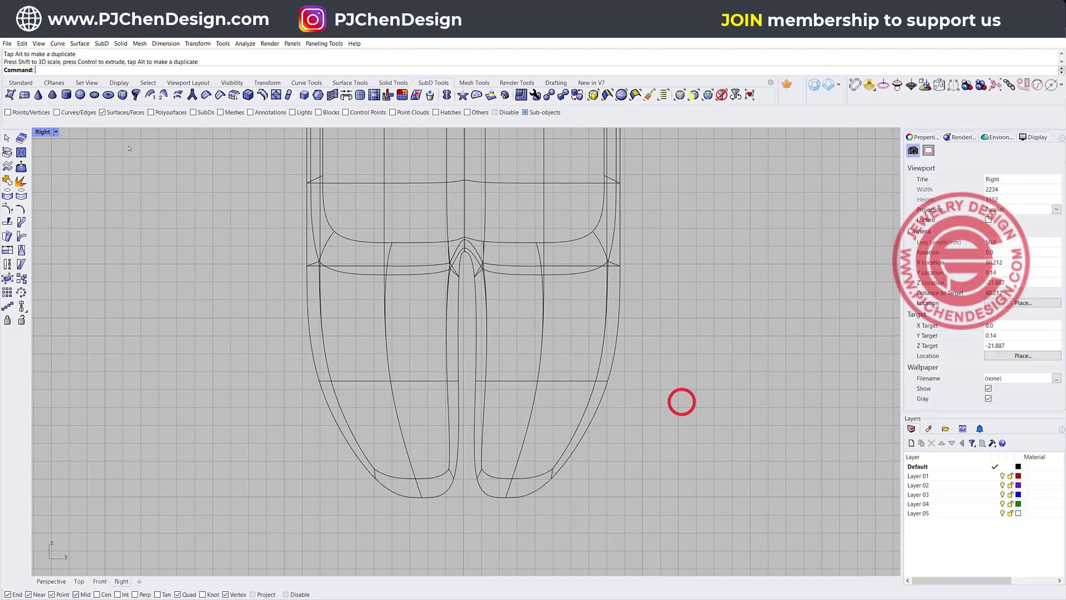
{"action": "double_click", "coordinate": [43, 133]}
{"action": "right_click_drag", "start_coordinate": [811, 231], "coordinate": [697, 263]}
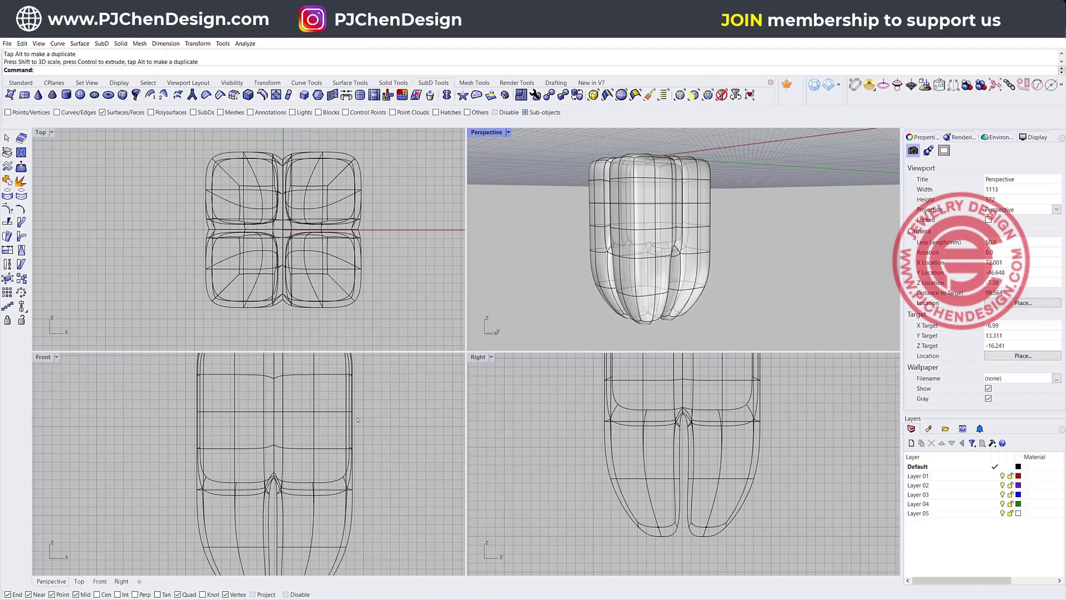
{"action": "scroll", "coordinate": [358, 419], "scroll_direction": "down", "scroll_amount": 4}
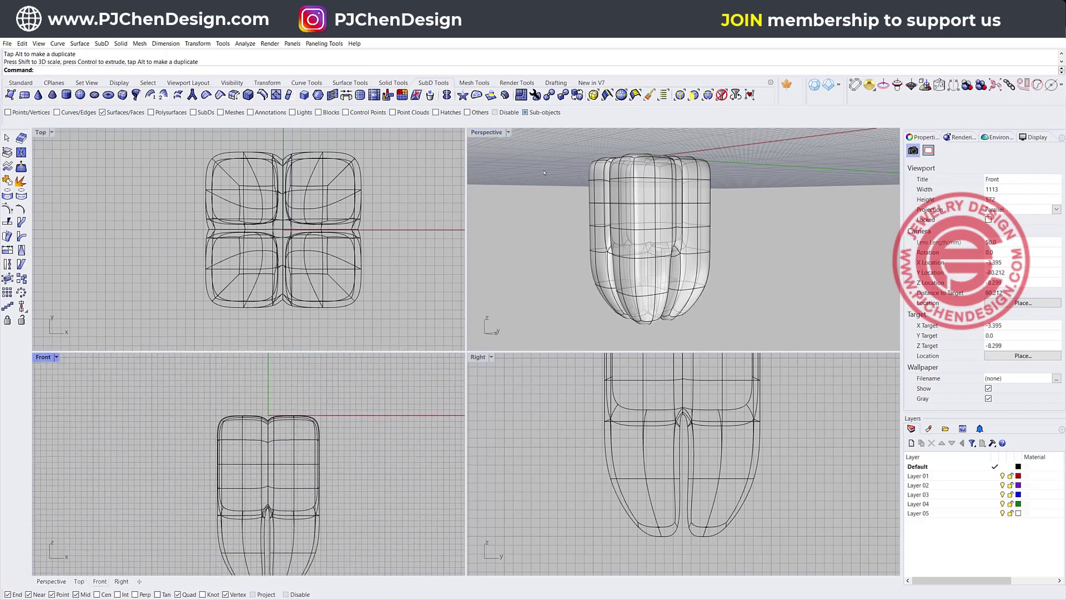
In a maximized Perspective viewport, raise the four top faces of the negative-X, positive-Y crown cusp using the face filter, then clear the selection.
{"action": "double_click", "coordinate": [487, 131]}
{"action": "right_click_drag", "start_coordinate": [476, 225], "coordinate": [400, 274]}
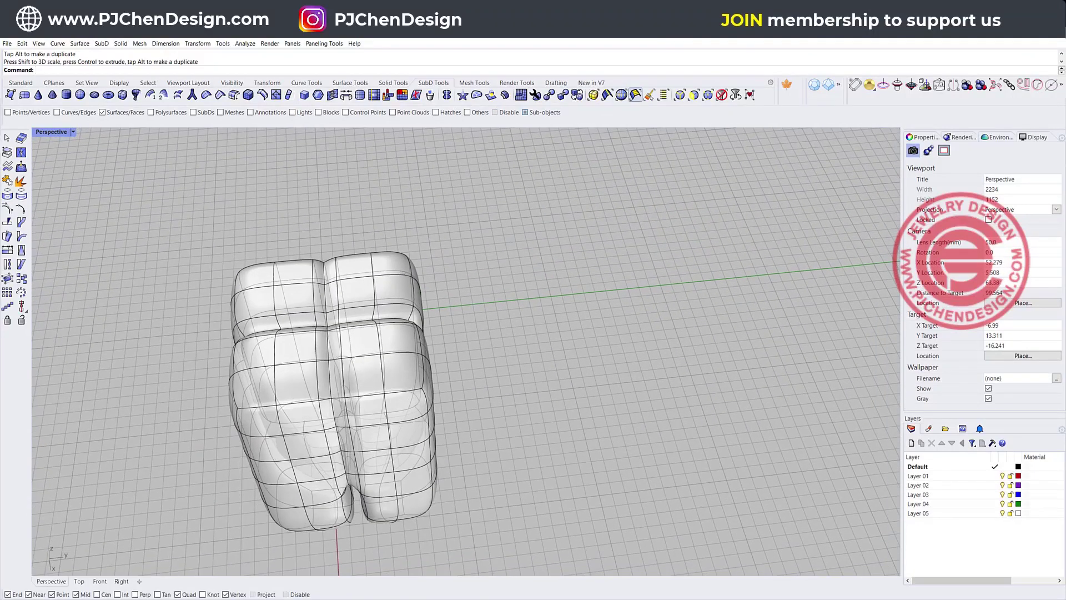
{"action": "left_click", "coordinate": [694, 95]}
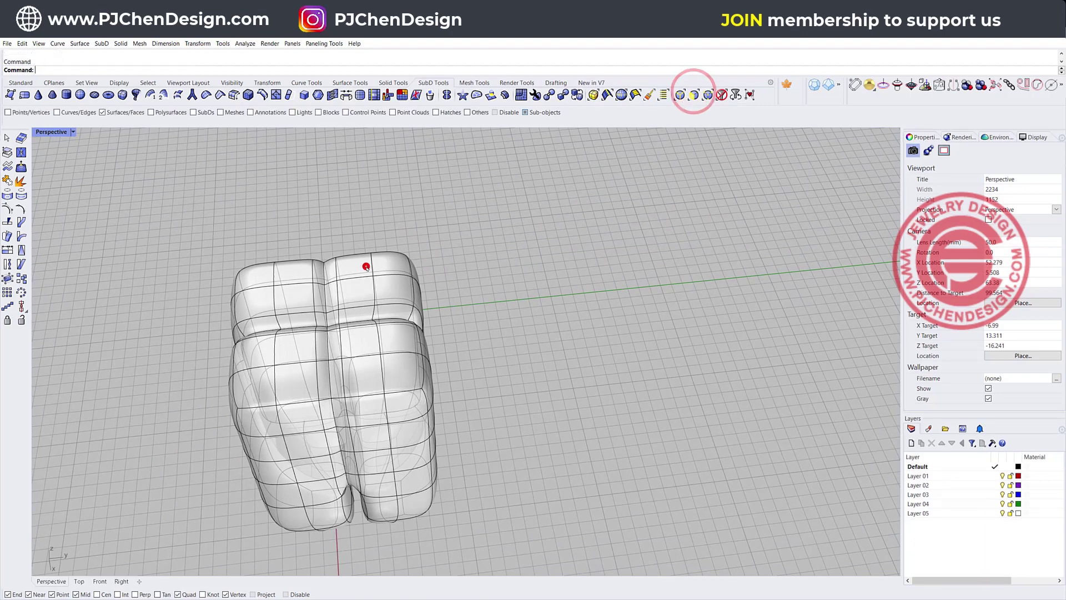
{"action": "left_click", "coordinate": [366, 266]}
{"action": "left_click", "coordinate": [393, 262], "text": "shift"}
{"action": "left_click", "coordinate": [391, 284], "text": "shift"}
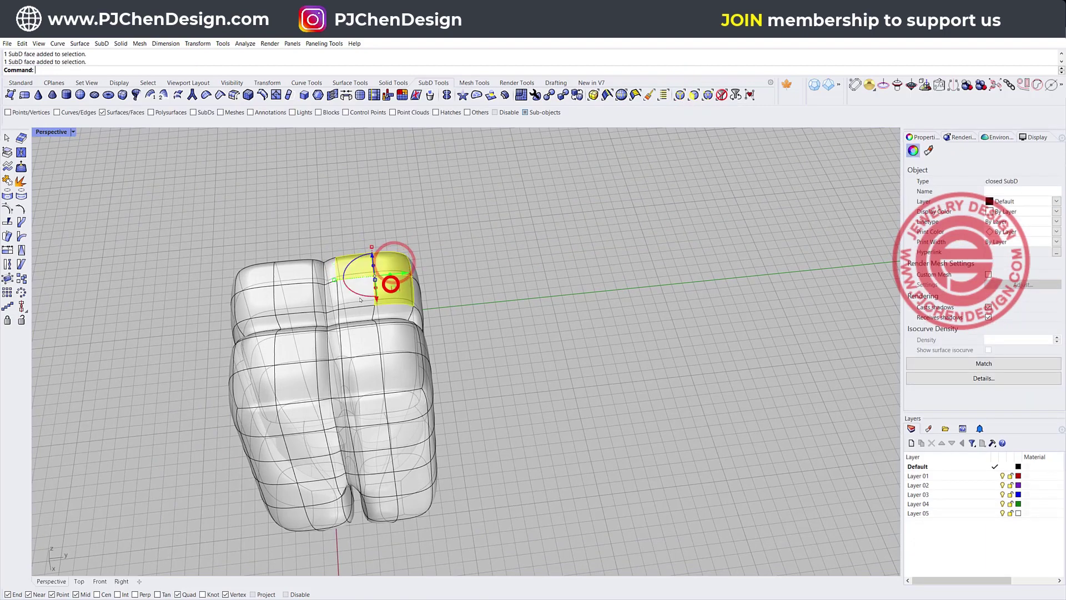
{"action": "left_click", "coordinate": [359, 296], "text": "shift"}
{"action": "right_click_drag", "start_coordinate": [410, 294], "coordinate": [427, 257]}
{"action": "left_click_drag", "start_coordinate": [397, 207], "coordinate": [402, 200]}
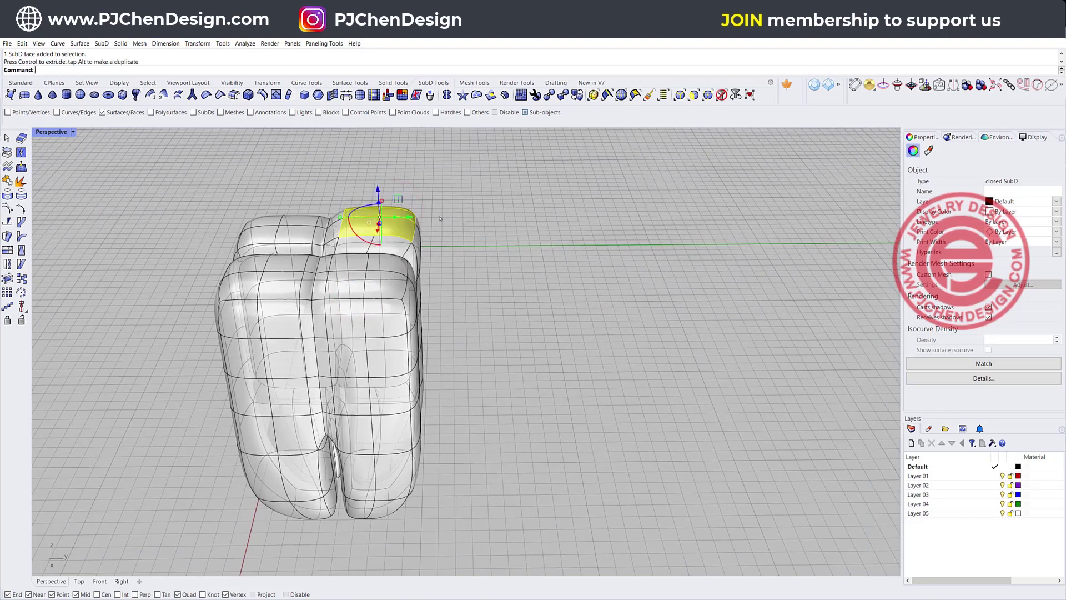
{"action": "left_click", "coordinate": [584, 223]}
With the vertex selection filter on, pull the top vertex of the positive-X, negative-Y cusp upward and clear the selection.
{"action": "left_click", "coordinate": [707, 95]}
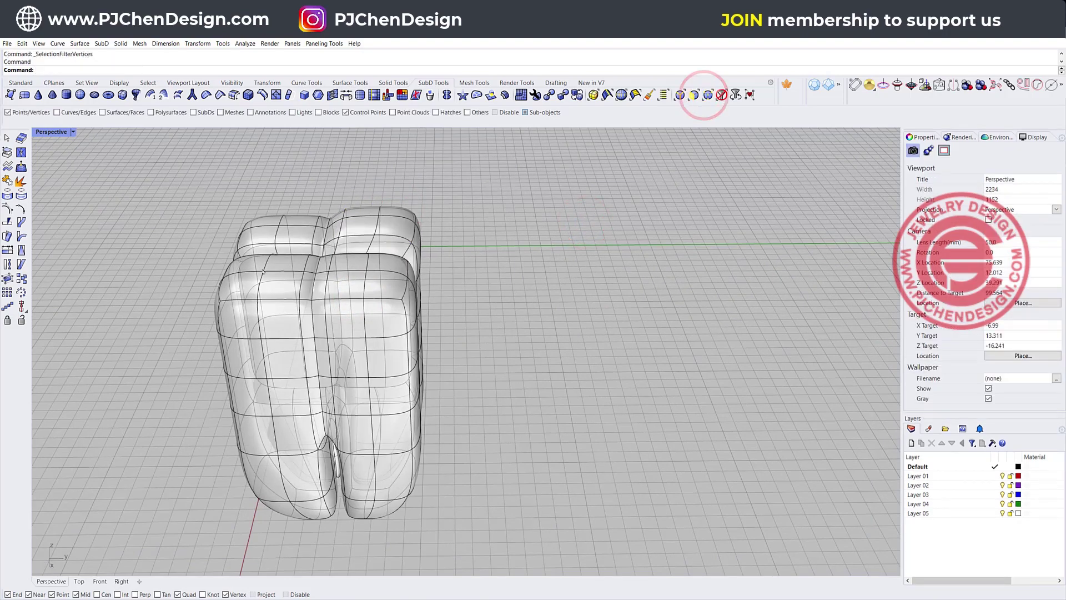
{"action": "left_click", "coordinate": [261, 267]}
{"action": "left_click_drag", "start_coordinate": [262, 244], "coordinate": [258, 229]}
{"action": "left_click", "coordinate": [488, 278]}
{"action": "right_click_drag", "start_coordinate": [488, 278], "coordinate": [505, 286]}
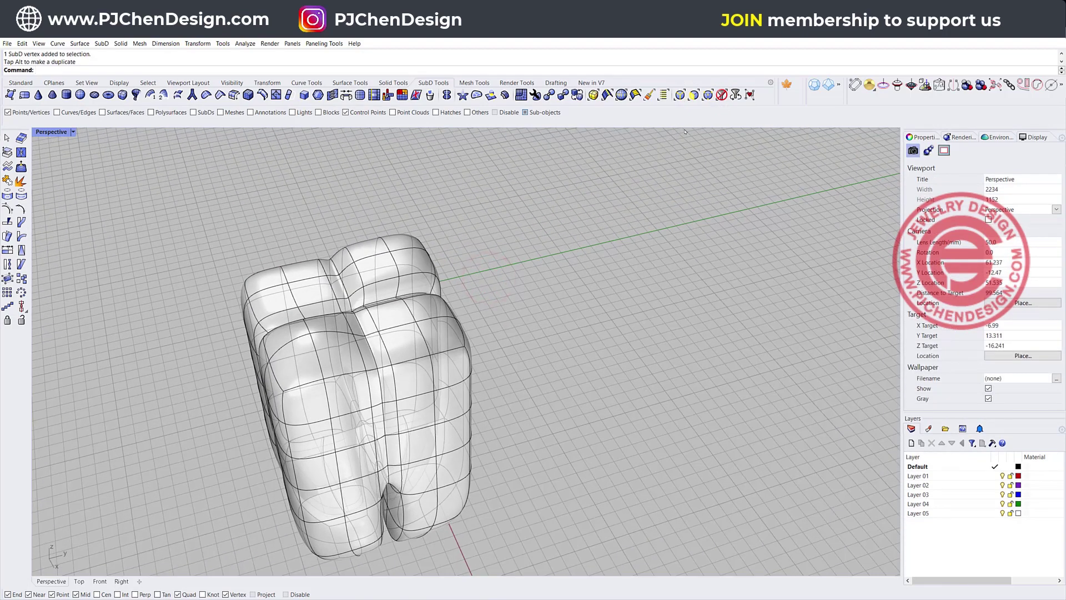
With the edge selection filter on, move two outer edges of the negative-X, negative-Y cusp outward.
{"action": "scroll", "coordinate": [255, 256], "scroll_direction": "up", "scroll_amount": 3}
{"action": "left_click", "coordinate": [248, 288]}
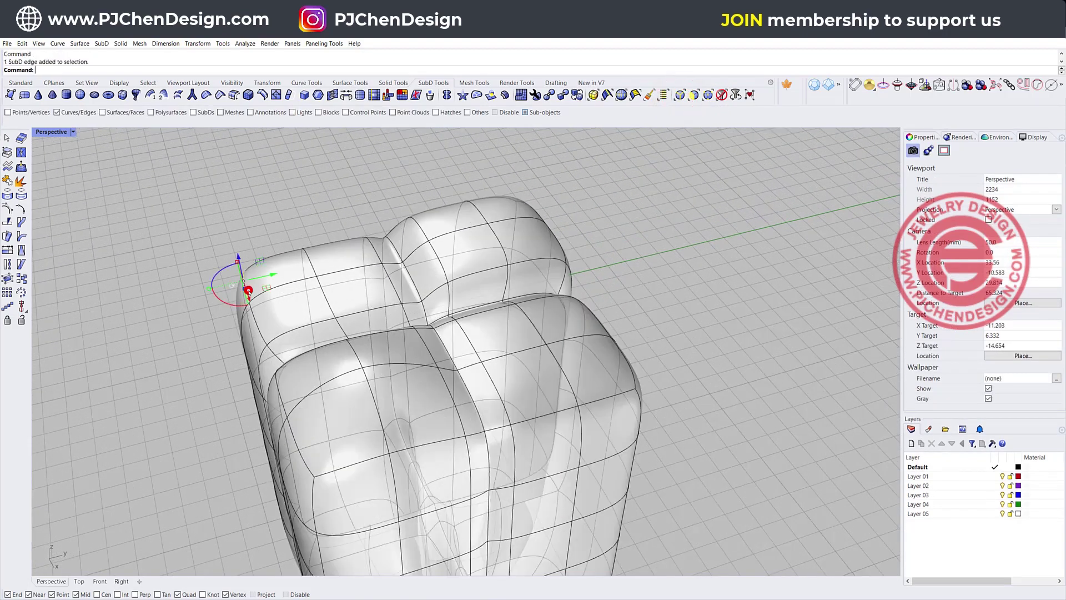
{"action": "left_click", "coordinate": [257, 326], "text": "shift"}
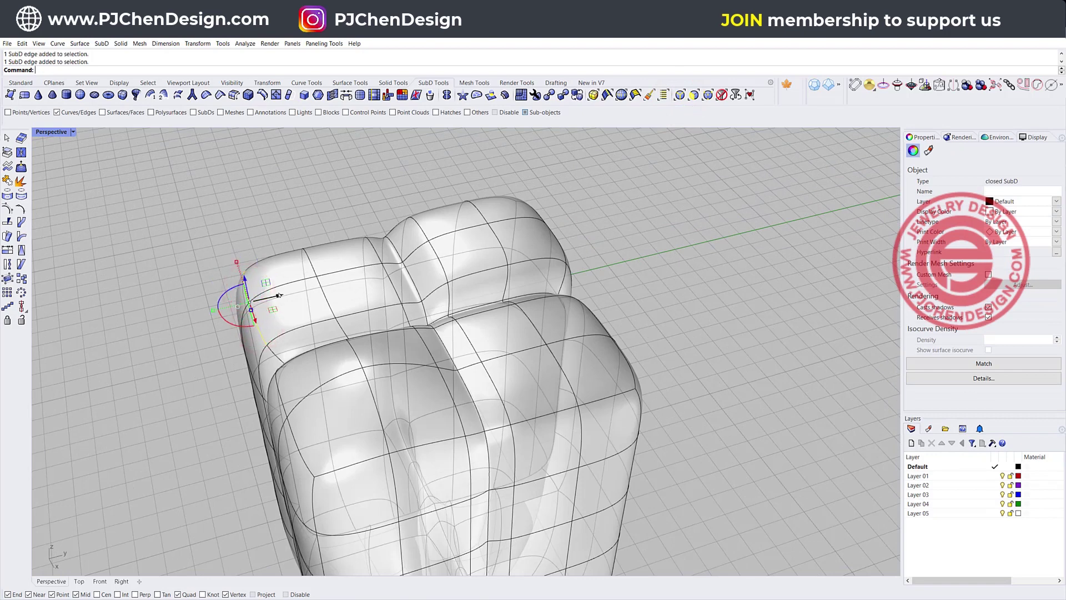
{"action": "left_click_drag", "start_coordinate": [279, 293], "coordinate": [257, 268]}
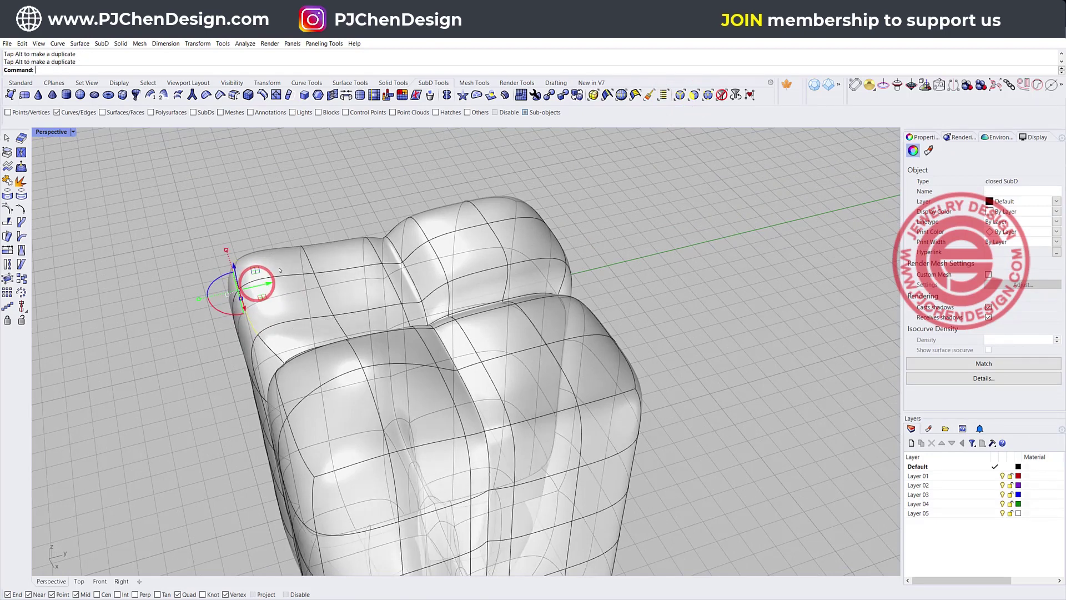
Raise two central top edges of the negative-X, negative-Y cusp slightly and clear the selection.
{"action": "left_click", "coordinate": [315, 271]}
{"action": "left_click", "coordinate": [323, 294]}
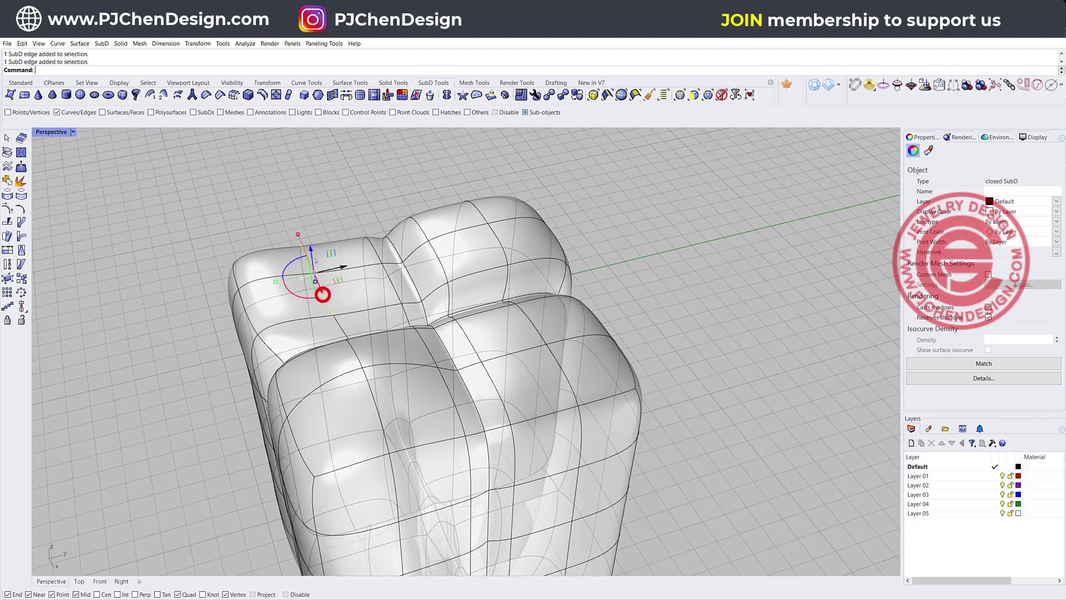
{"action": "left_click_drag", "start_coordinate": [312, 249], "coordinate": [309, 233]}
{"action": "left_click", "coordinate": [336, 191]}
{"action": "scroll", "coordinate": [507, 322], "scroll_direction": "down", "scroll_amount": 5}
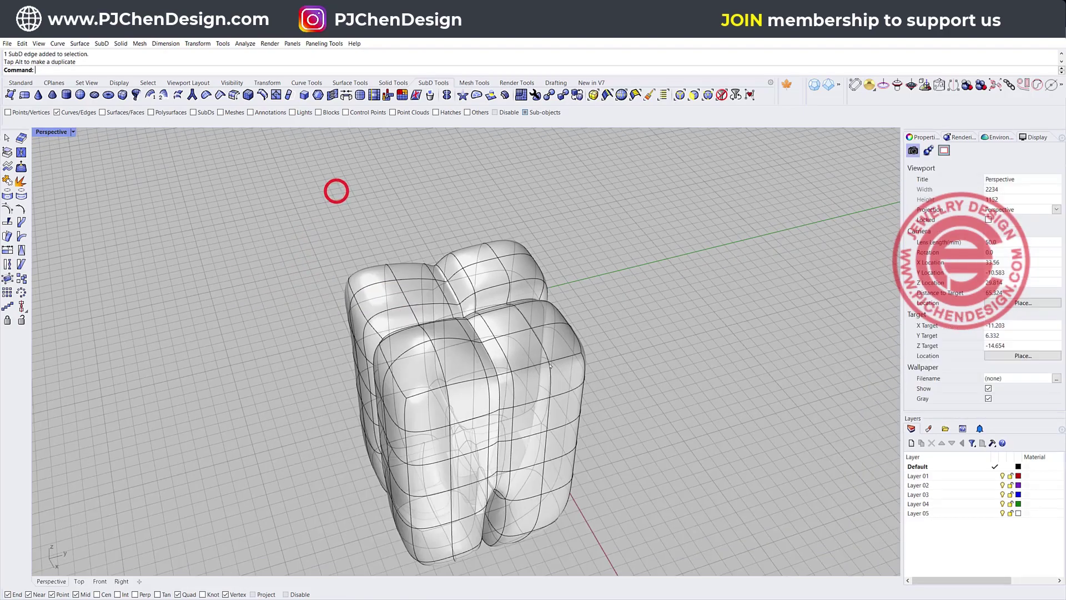
Restore the four-viewport layout and, in the Front viewport, widen the crown by moving its side edges outward along X on both sides.
{"action": "right_click_drag", "start_coordinate": [519, 361], "coordinate": [549, 257]}
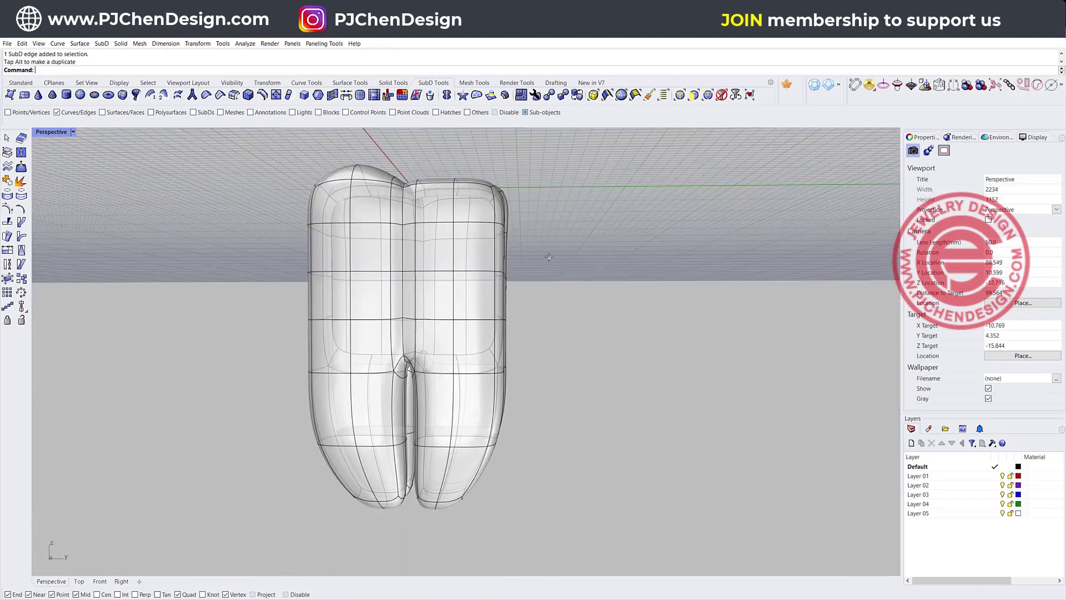
{"action": "double_click", "coordinate": [45, 132]}
{"action": "left_click", "coordinate": [326, 458]}
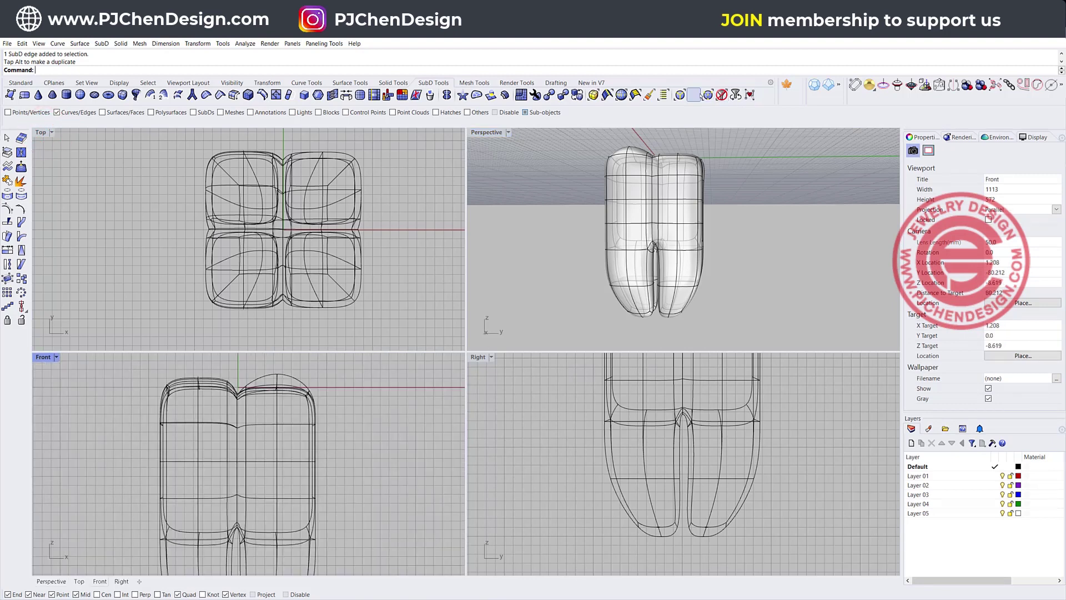
{"action": "double_click", "coordinate": [316, 470]}
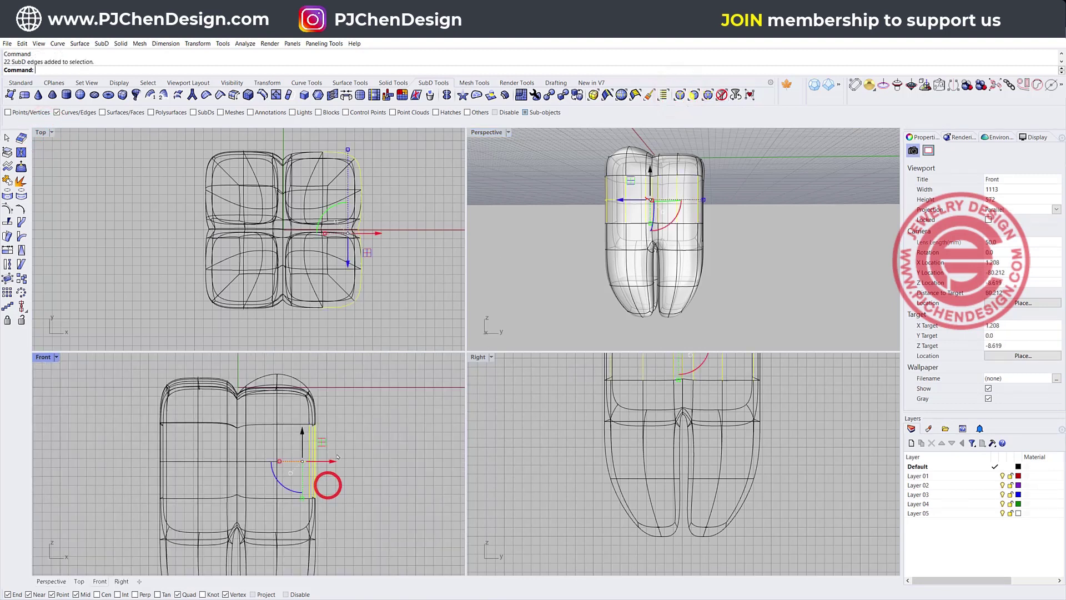
{"action": "left_click_drag", "start_coordinate": [332, 460], "coordinate": [347, 463]}
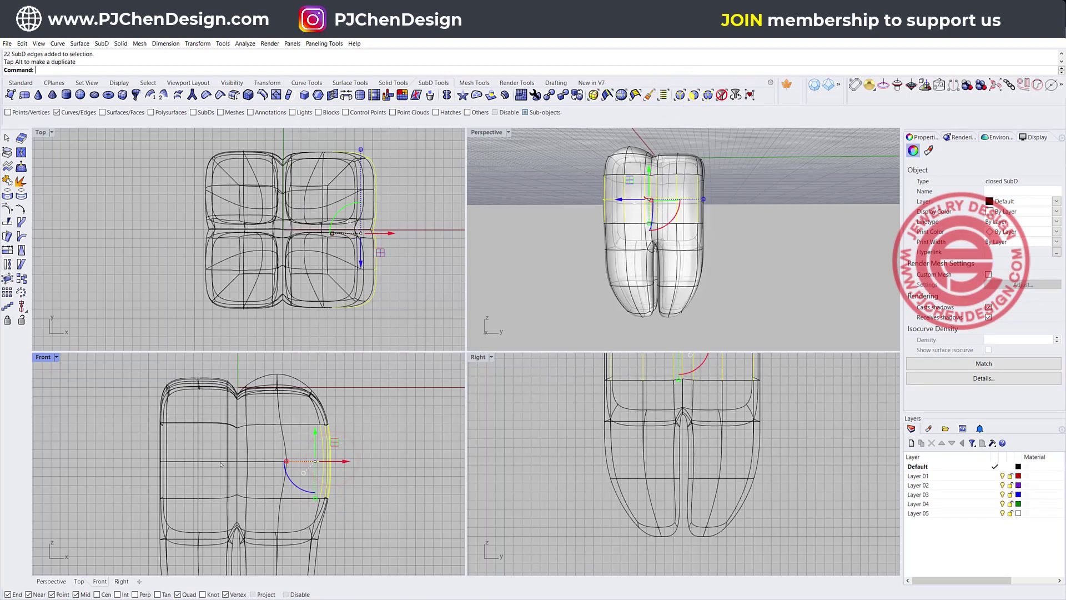
{"action": "double_click", "coordinate": [176, 478]}
{"action": "left_click_drag", "start_coordinate": [199, 460], "coordinate": [182, 463]}
{"action": "scroll", "coordinate": [752, 451], "scroll_direction": "down", "scroll_amount": 3}
In the Right viewport, widen the crown by moving its side edges outward along Y on both sides, then clear the selection.
{"action": "left_click", "coordinate": [752, 451]}
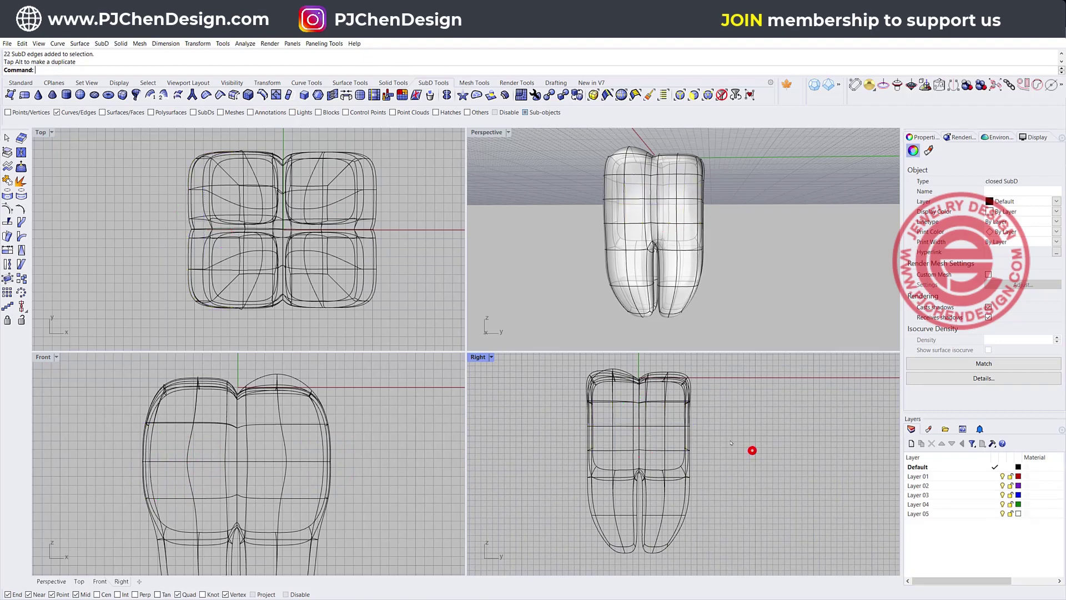
{"action": "left_click_drag", "start_coordinate": [686, 414], "coordinate": [715, 424]}
{"action": "mouse_move", "coordinate": [595, 420]}
{"action": "left_mouse_down"}
{"action": "mouse_move", "coordinate": [583, 414]}
{"action": "mouse_move", "coordinate": [611, 429]}
{"action": "left_mouse_up"}
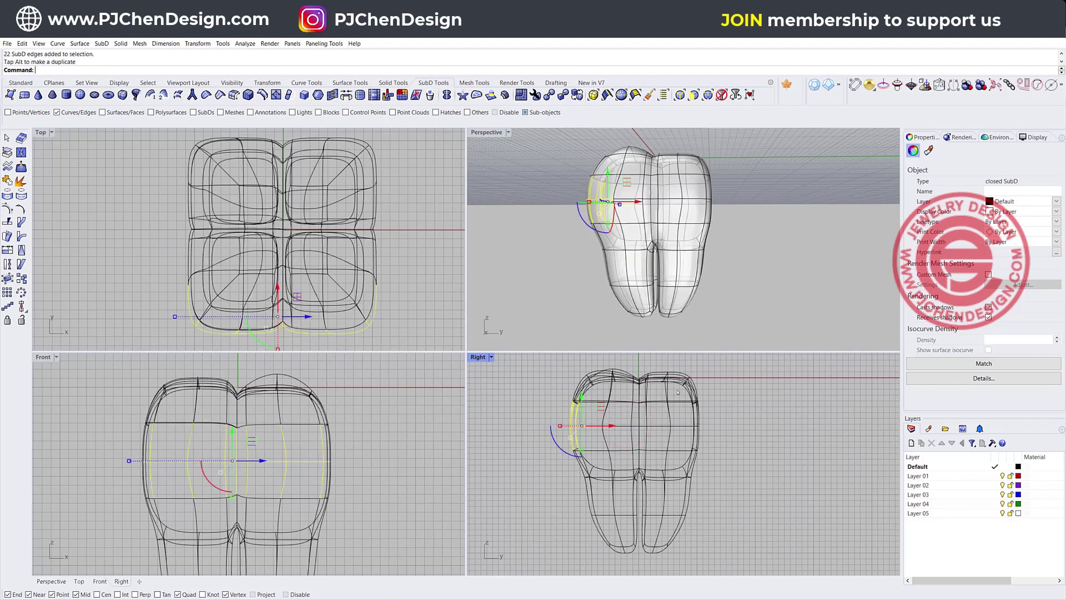
{"action": "left_click", "coordinate": [779, 272]}
{"action": "right_click_drag", "start_coordinate": [780, 273], "coordinate": [775, 322]}
{"action": "scroll", "coordinate": [775, 322], "scroll_direction": "down", "scroll_amount": 4}
{"action": "scroll", "coordinate": [701, 210], "scroll_direction": "up", "scroll_amount": 5}
{"action": "right_click_drag", "start_coordinate": [700, 208], "coordinate": [678, 198]}
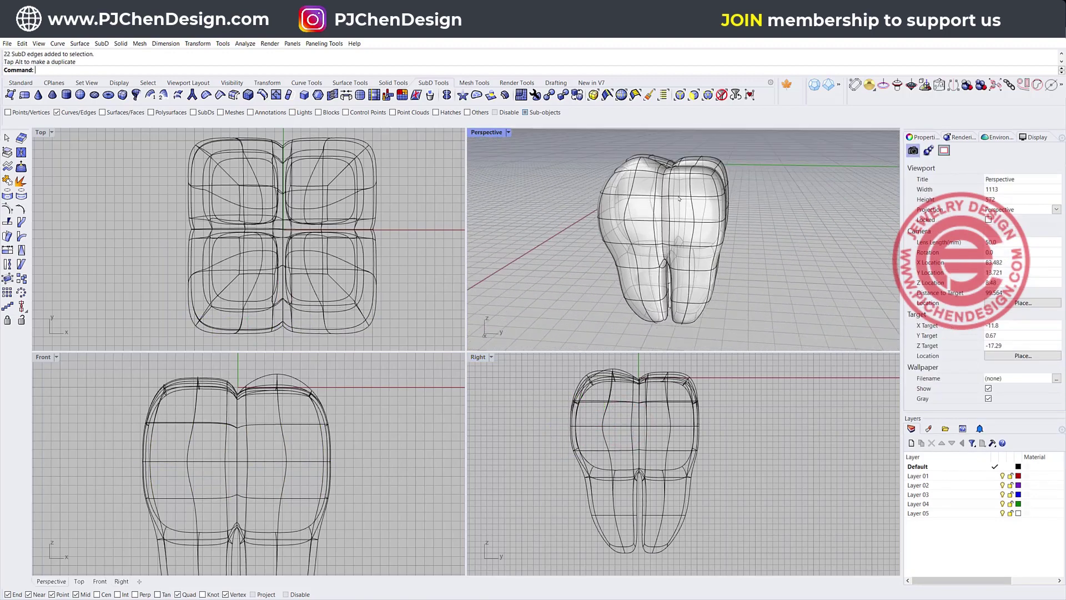
In the Front viewport, widen the gap between the roots by moving their inner edges apart along X.
{"action": "scroll", "coordinate": [293, 471], "scroll_direction": "up", "scroll_amount": 8}
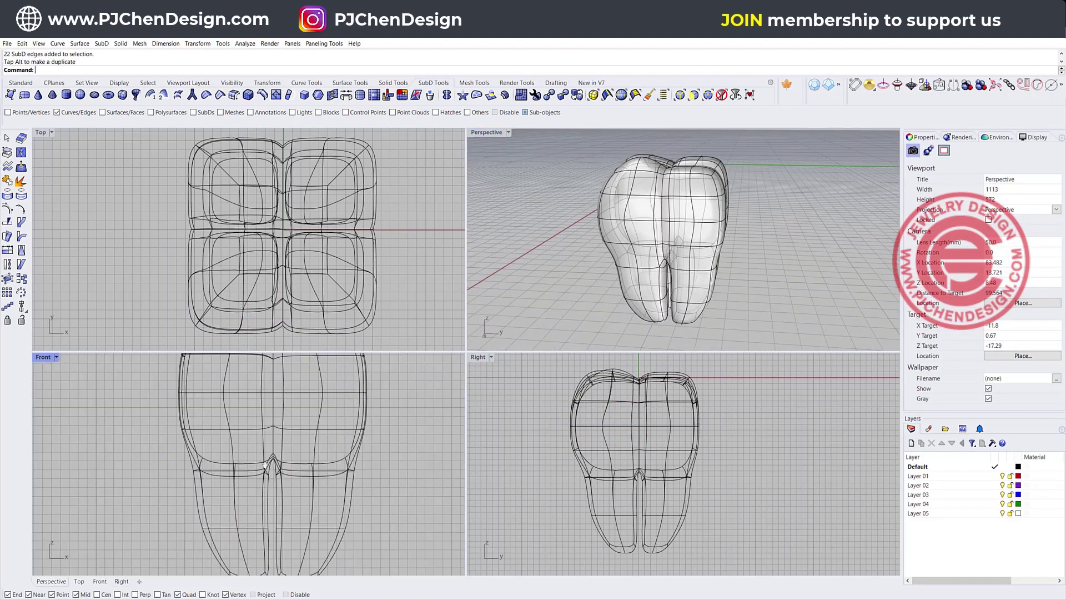
{"action": "double_click", "coordinate": [295, 470]}
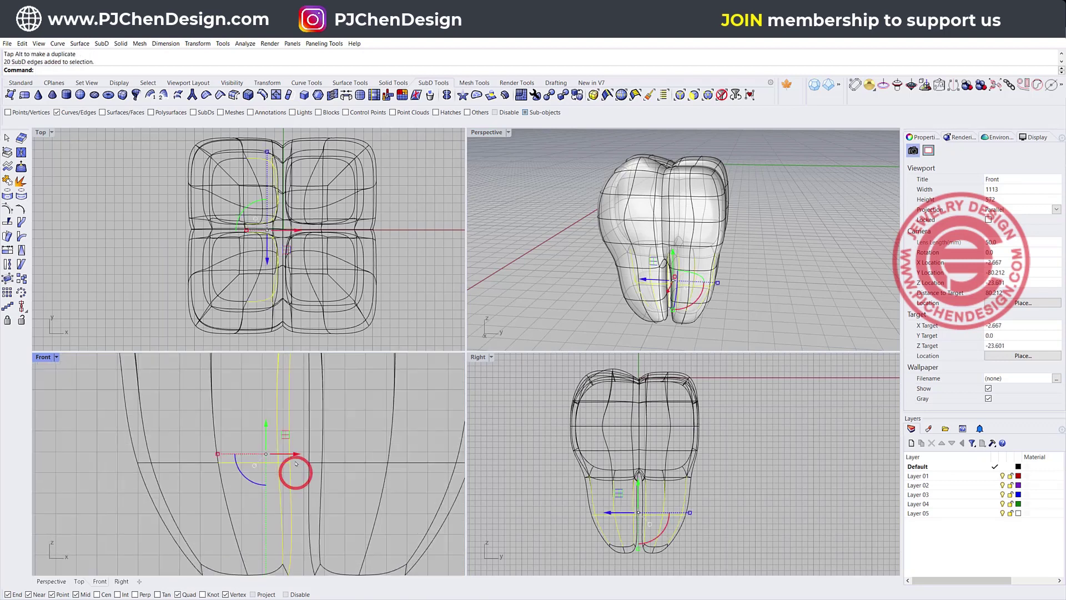
{"action": "left_click_drag", "start_coordinate": [294, 454], "coordinate": [257, 454]}
{"action": "double_click", "coordinate": [330, 480]}
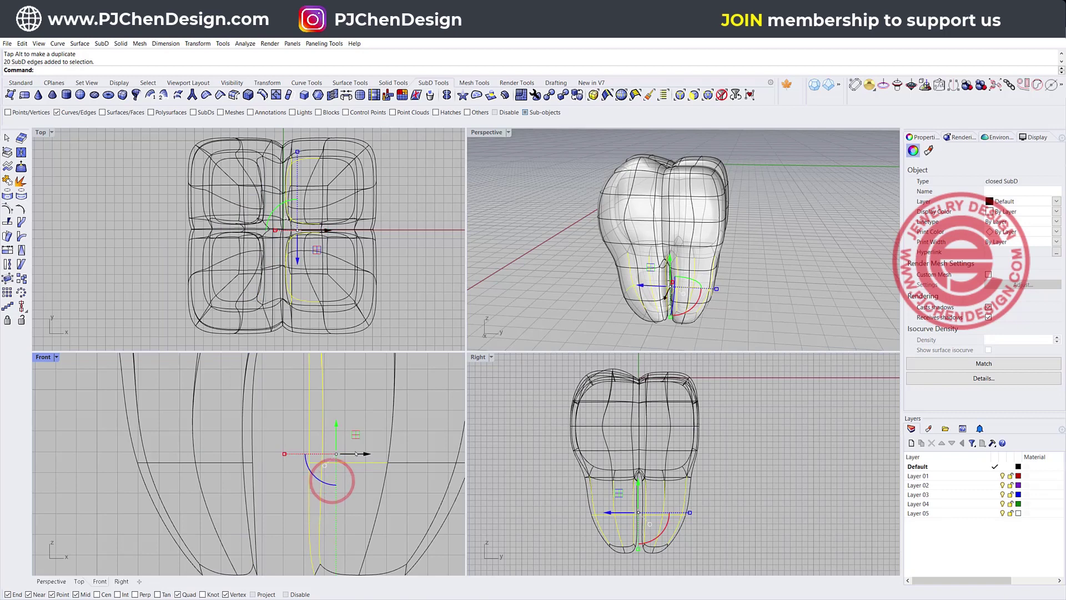
{"action": "left_click_drag", "start_coordinate": [356, 454], "coordinate": [361, 453]}
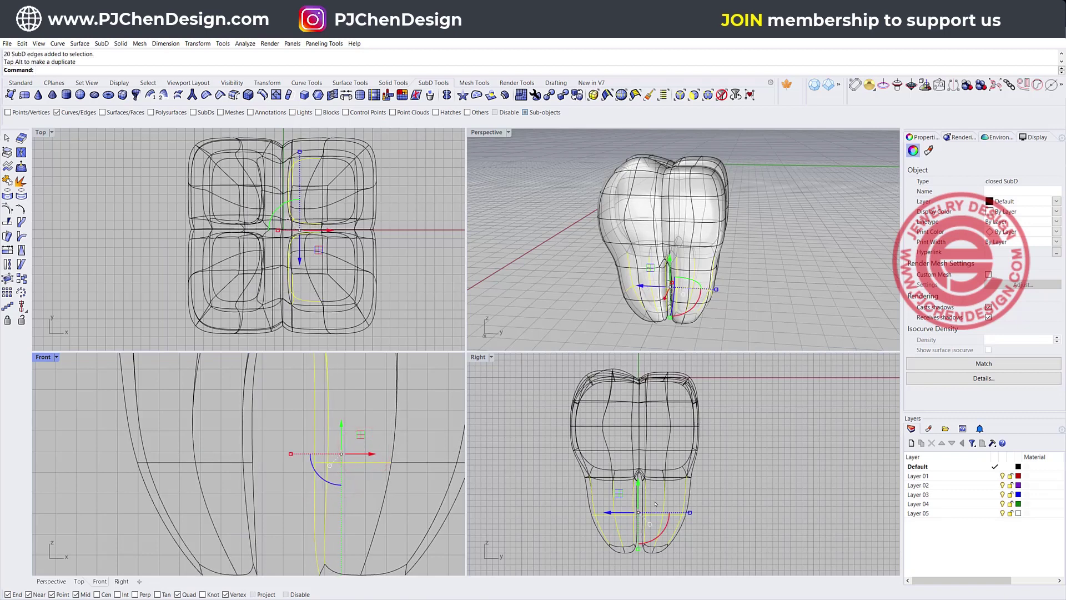
In the Right viewport, widen the gap between the roots by moving their inner edges apart along Y, then clear the selection.
{"action": "scroll", "coordinate": [656, 504], "scroll_direction": "up", "scroll_amount": 5}
{"action": "left_click", "coordinate": [796, 525]}
{"action": "scroll", "coordinate": [618, 525], "scroll_direction": "up", "scroll_amount": 2}
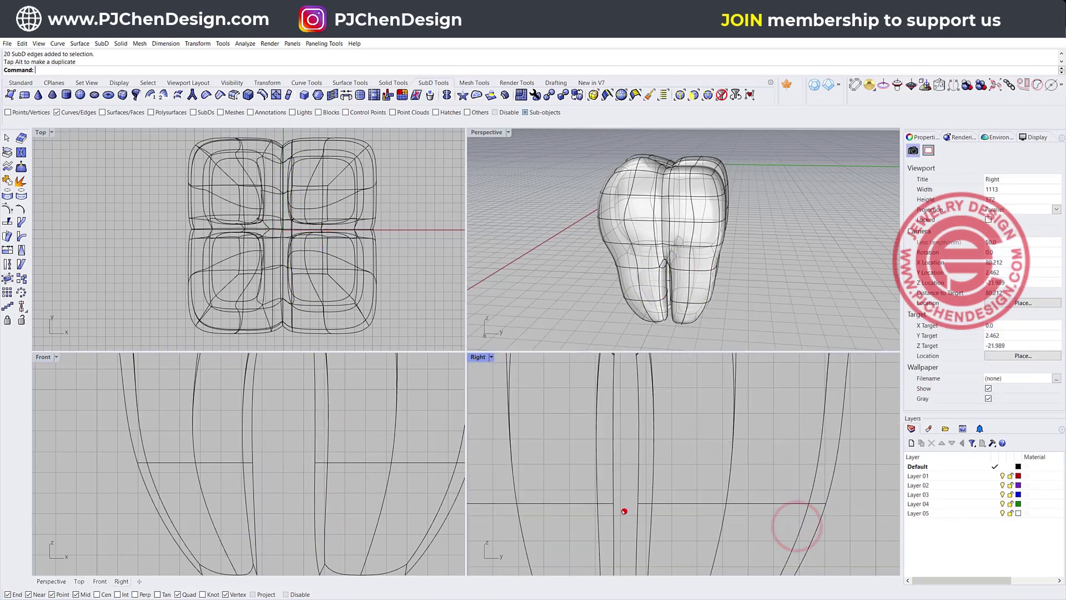
{"action": "left_click_drag", "start_coordinate": [624, 511], "coordinate": [568, 491]}
{"action": "left_click_drag", "start_coordinate": [679, 523], "coordinate": [614, 485]}
{"action": "left_click_drag", "start_coordinate": [699, 493], "coordinate": [733, 493]}
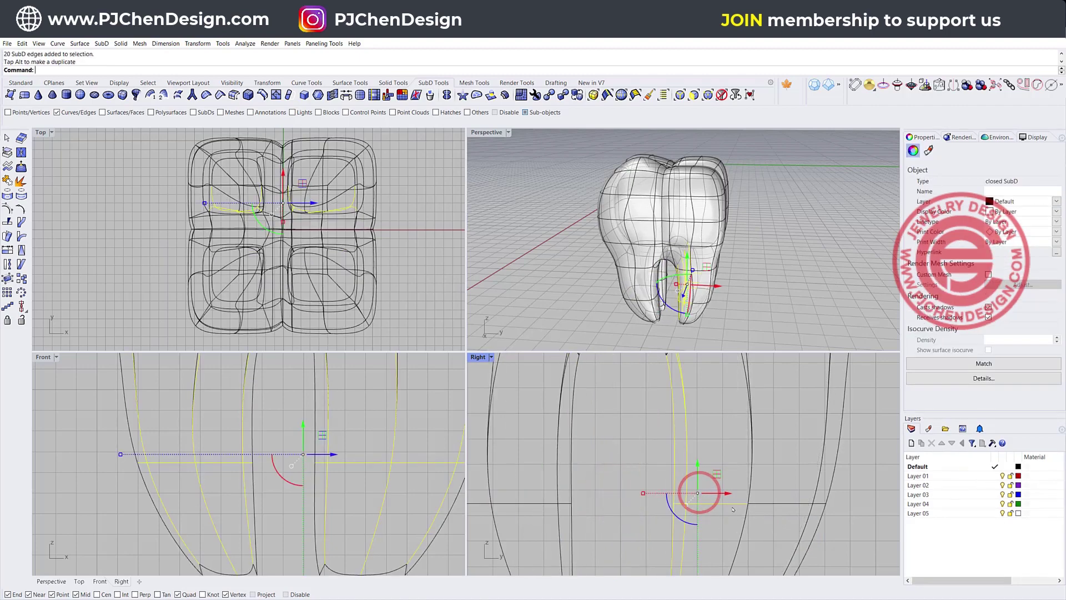
{"action": "left_click", "coordinate": [783, 319]}
Maximize the Perspective viewport and examine the shaped crown and roots from several angles.
{"action": "scroll", "coordinate": [746, 266], "scroll_direction": "down", "scroll_amount": 4}
{"action": "right_click_drag", "start_coordinate": [739, 258], "coordinate": [495, 150]}
{"action": "scroll", "coordinate": [652, 227], "scroll_direction": "up", "scroll_amount": 5}
{"action": "double_click", "coordinate": [493, 132]}
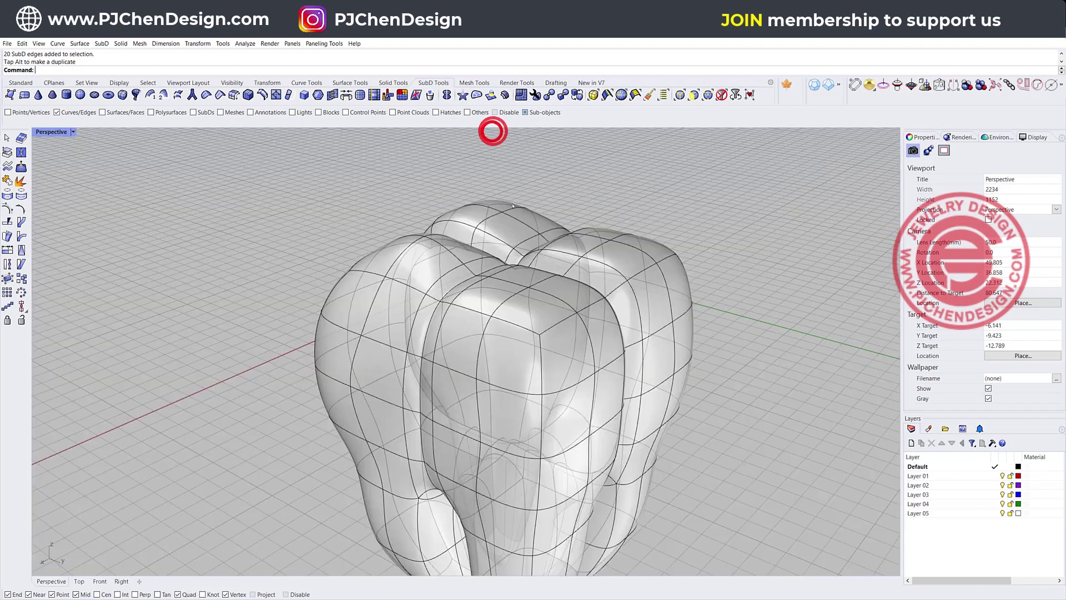
{"action": "left_click", "coordinate": [550, 335]}
{"action": "right_click_drag", "start_coordinate": [550, 335], "coordinate": [687, 243]}
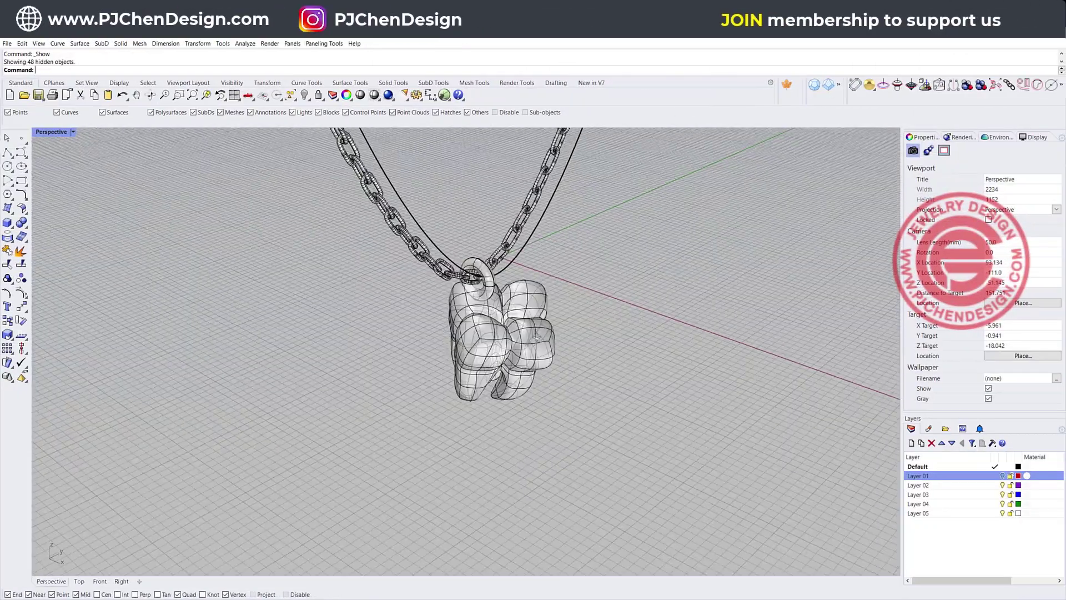
Set the Perspective viewport to Rendered display mode and examine the gold tooth pendant on its chain up close.
{"action": "right_click_drag", "start_coordinate": [536, 337], "coordinate": [222, 208]}
{"action": "left_click", "coordinate": [74, 132]}
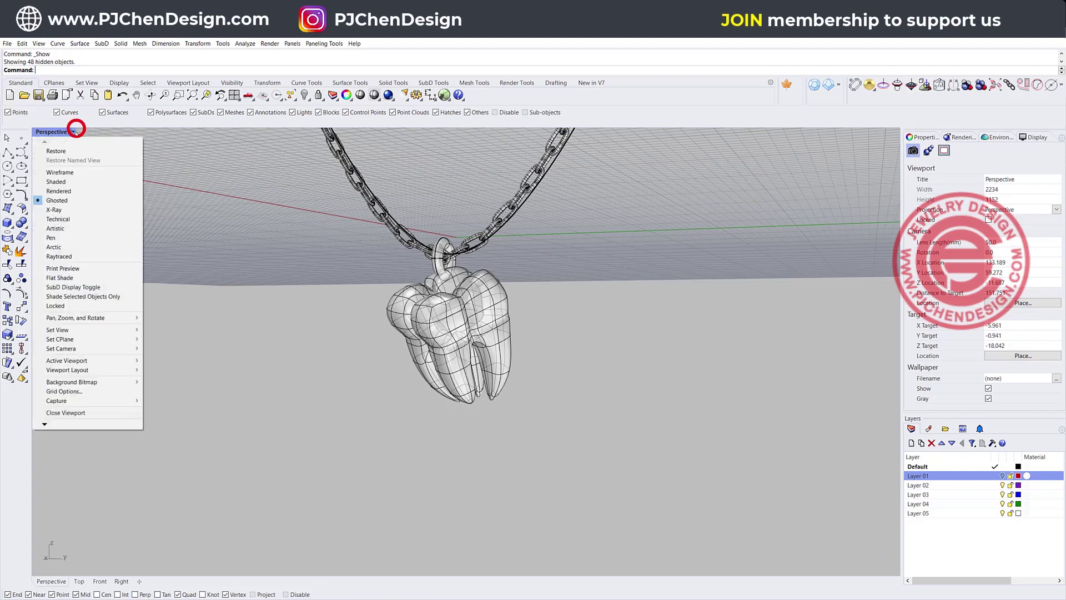
{"action": "left_click", "coordinate": [82, 191]}
{"action": "right_click_drag", "start_coordinate": [497, 346], "coordinate": [367, 328]}
{"action": "scroll", "coordinate": [383, 277], "scroll_direction": "up", "scroll_amount": 6}
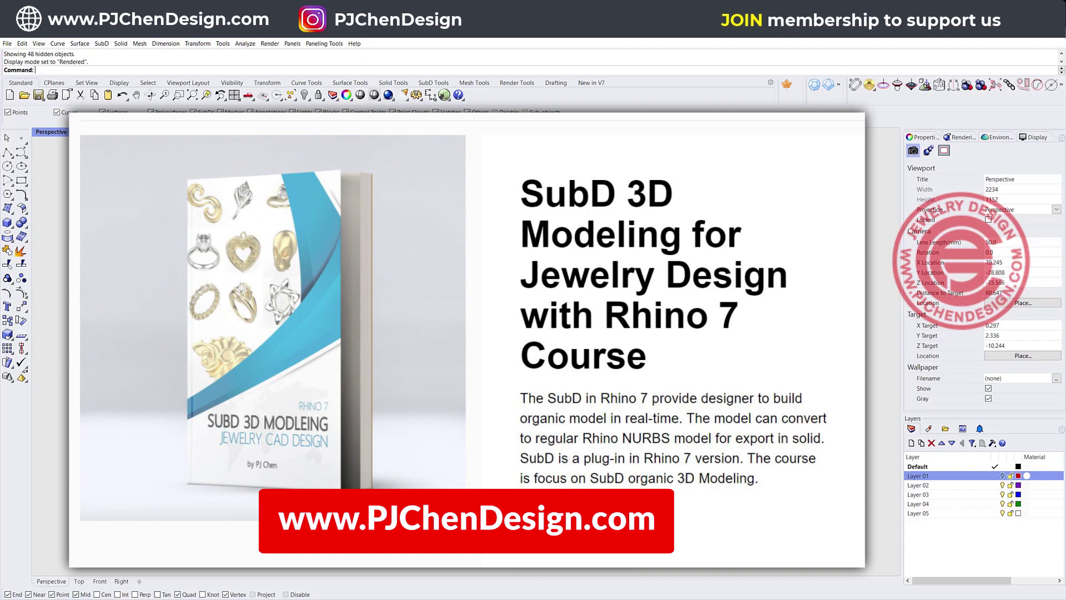
{"action": "right_click_drag", "start_coordinate": [410, 327], "coordinate": [479, 352]}
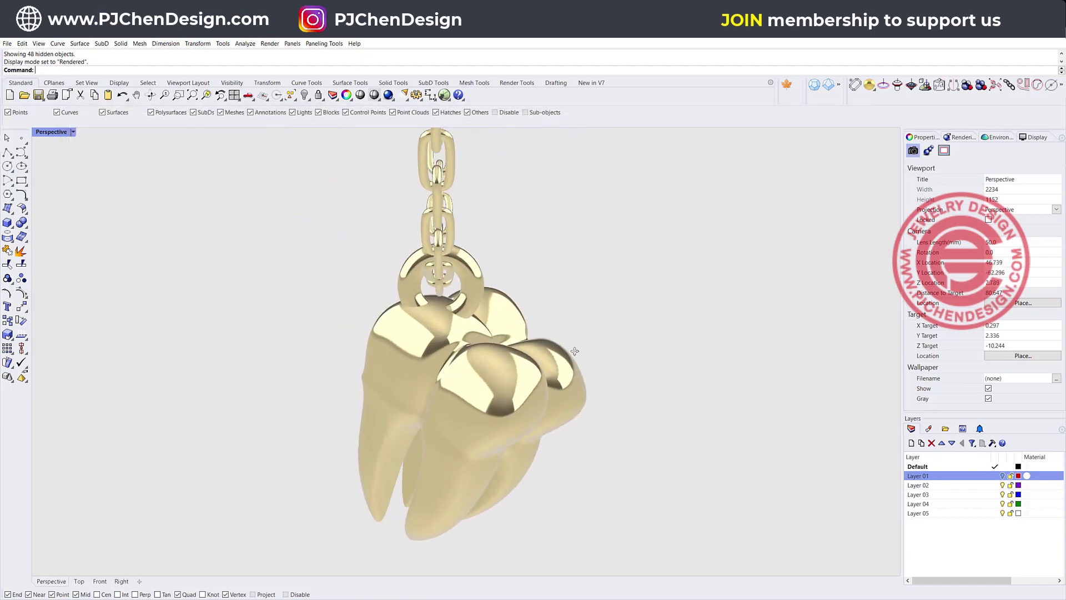